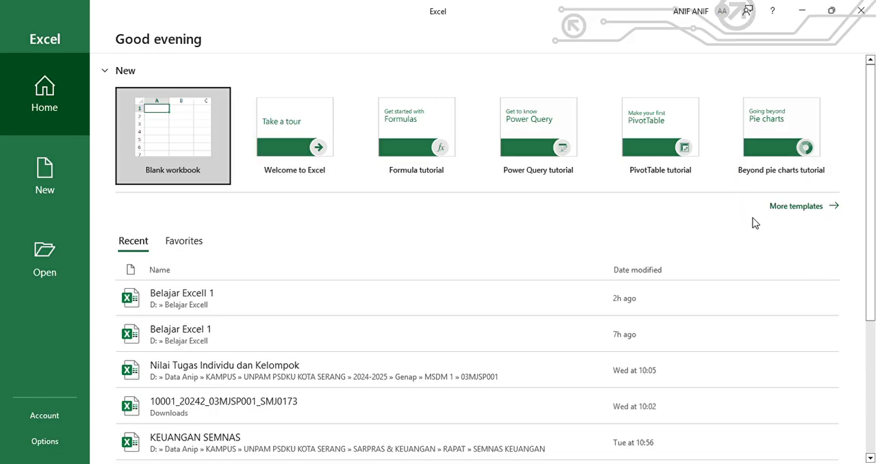
Create a new blank workbook from the template gallery
{"action": "left_click", "coordinate": [804, 210]}
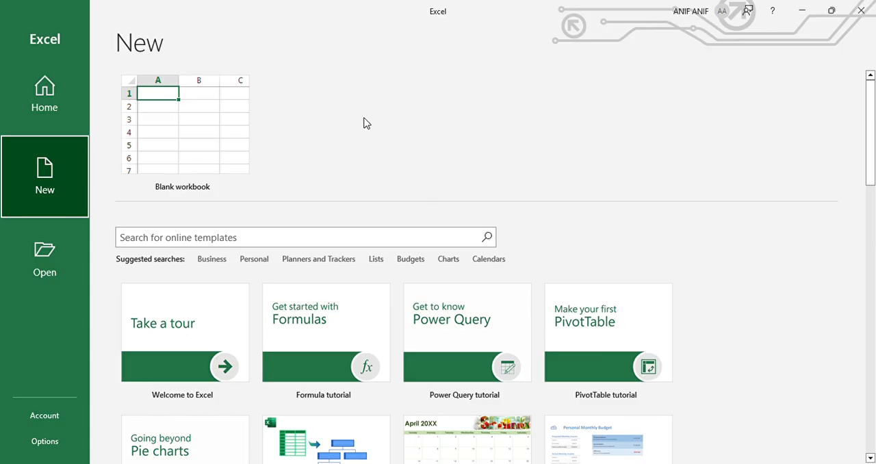
{"action": "left_click", "coordinate": [167, 129]}
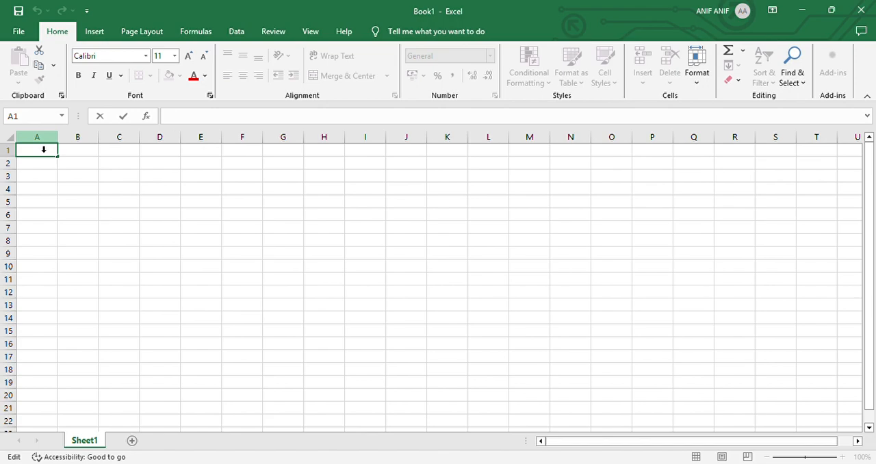
Select whole columns one at a time: A, B, A again and C
{"action": "left_click", "coordinate": [44, 149]}
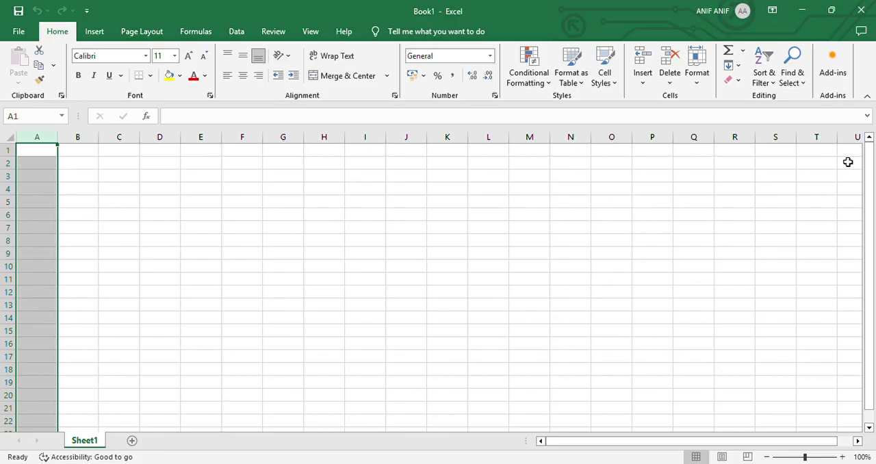
{"action": "left_click", "coordinate": [91, 143]}
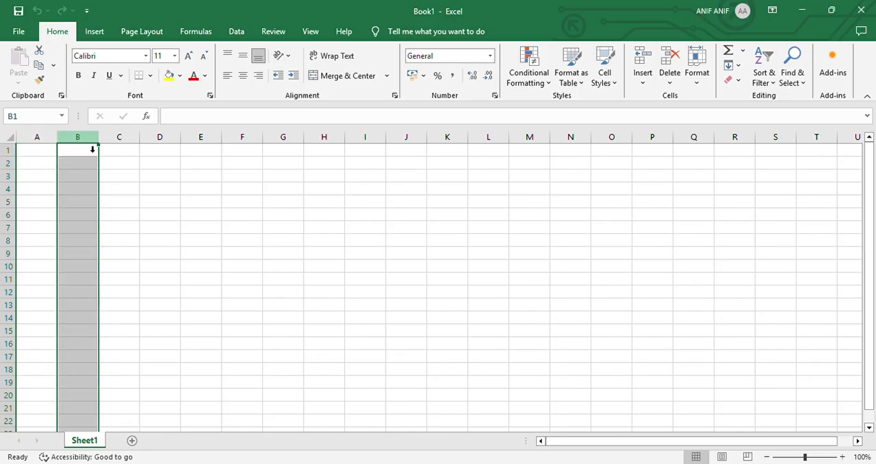
{"action": "left_click", "coordinate": [47, 148]}
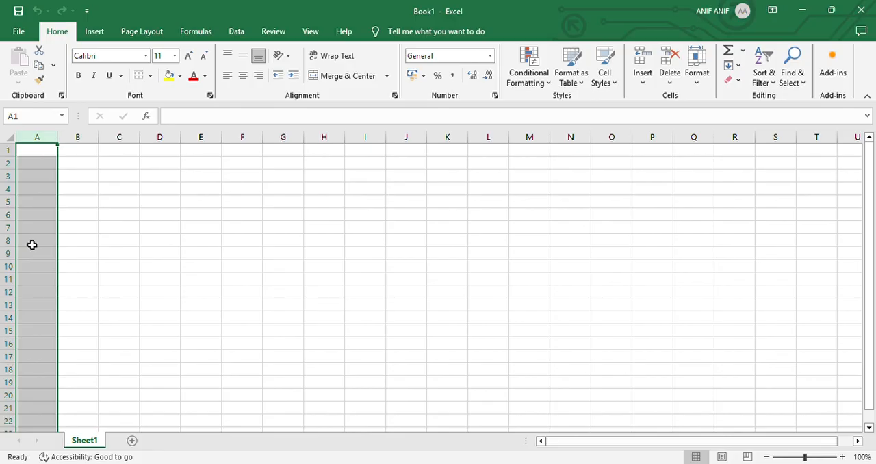
{"action": "left_click", "coordinate": [129, 140]}
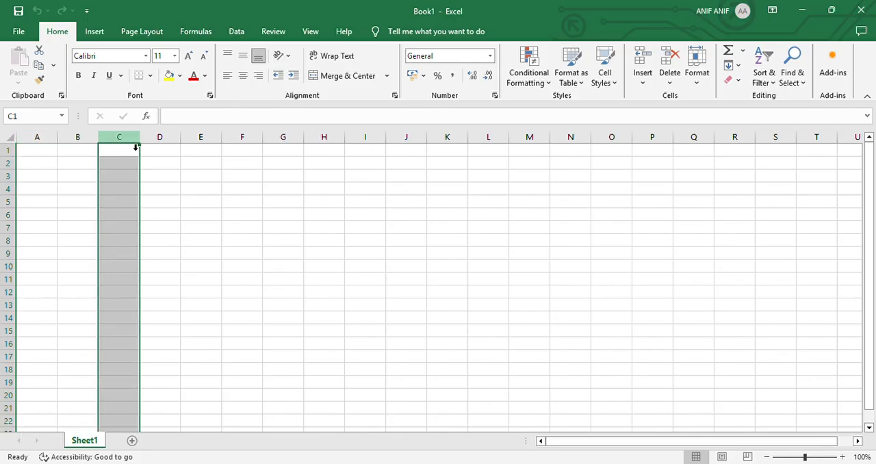
Select whole rows one at a time: 1, 2, 3 and back to row 1
{"action": "left_click", "coordinate": [9, 151]}
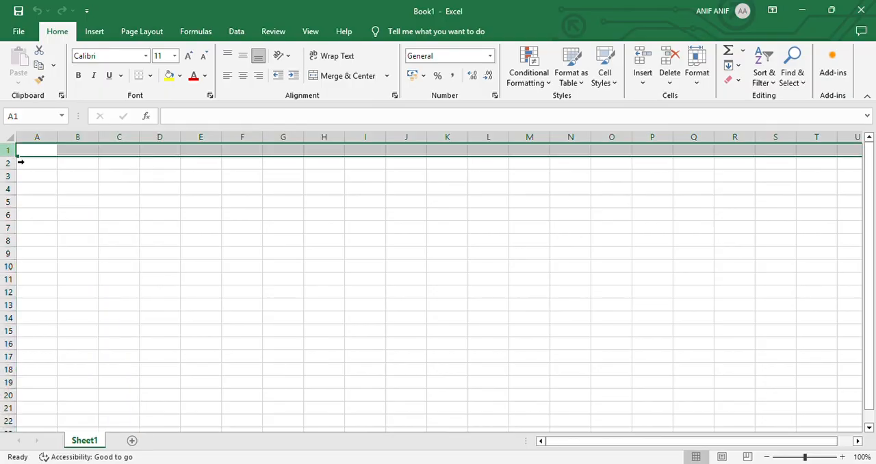
{"action": "left_click", "coordinate": [11, 164]}
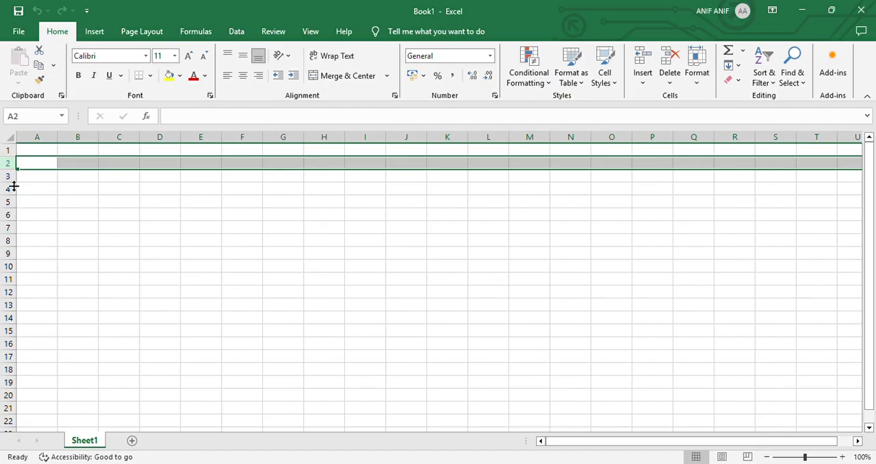
{"action": "left_click", "coordinate": [12, 177]}
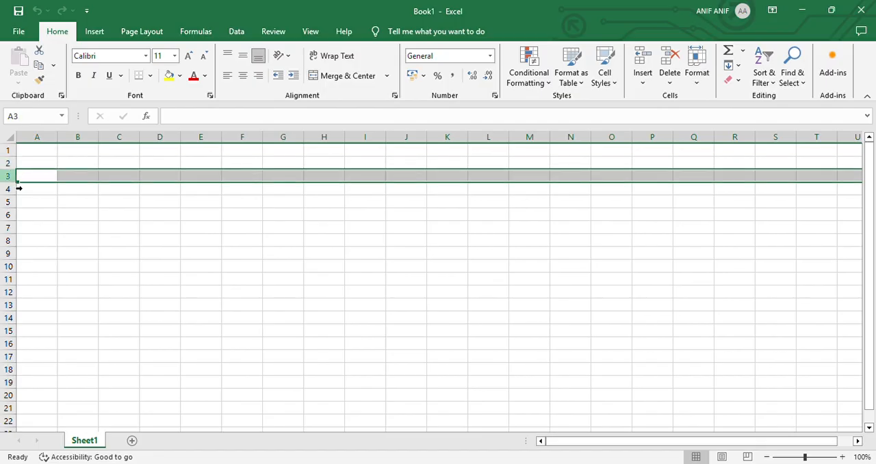
{"action": "left_click", "coordinate": [9, 150]}
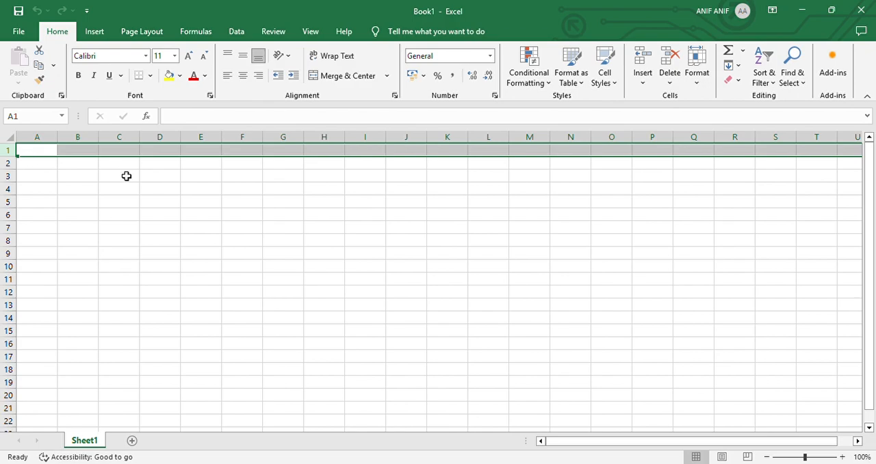
Select single cells B2 and C2 in turn, then return to B2 and open it for editing
{"action": "left_click", "coordinate": [82, 167]}
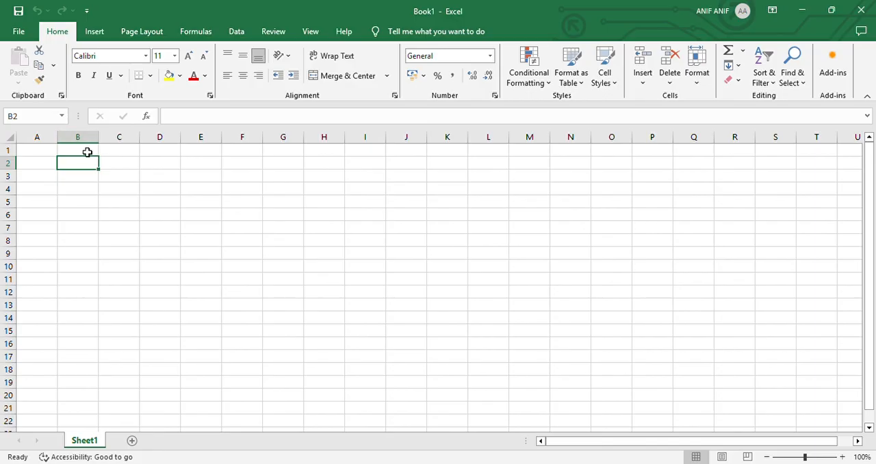
{"action": "left_click", "coordinate": [28, 117]}
{"action": "left_click", "coordinate": [90, 168]}
{"action": "left_click", "coordinate": [126, 167]}
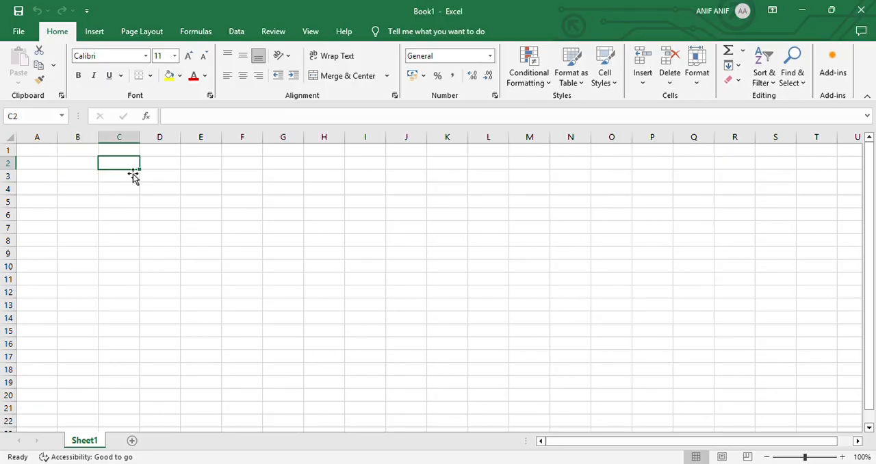
{"action": "left_click", "coordinate": [83, 166]}
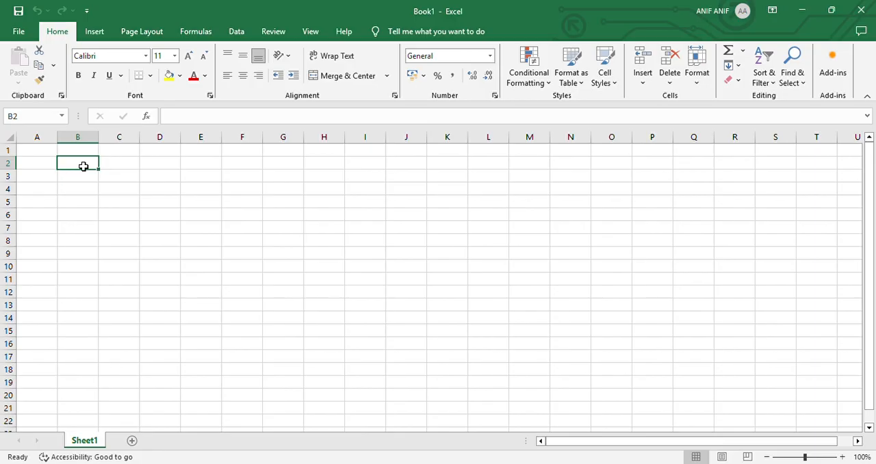
{"action": "double_click", "coordinate": [83, 166]}
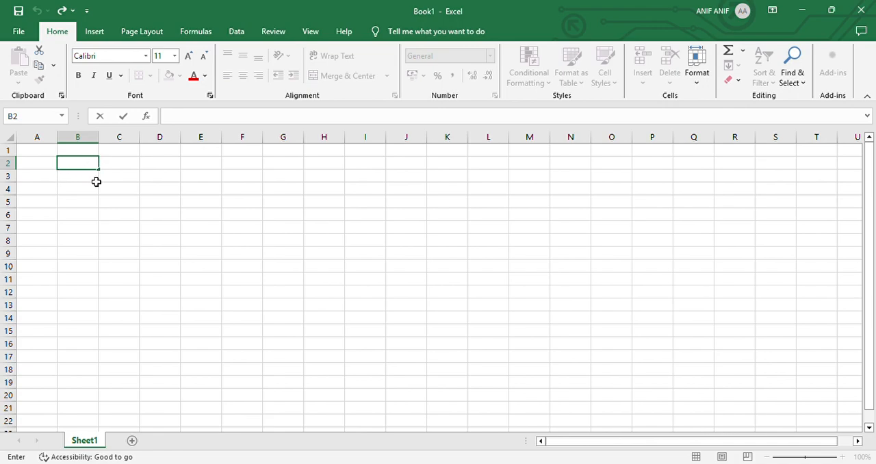
Select cell B3, its neighbouring column A and its row 3, and return to cell B3
{"action": "left_click", "coordinate": [96, 181]}
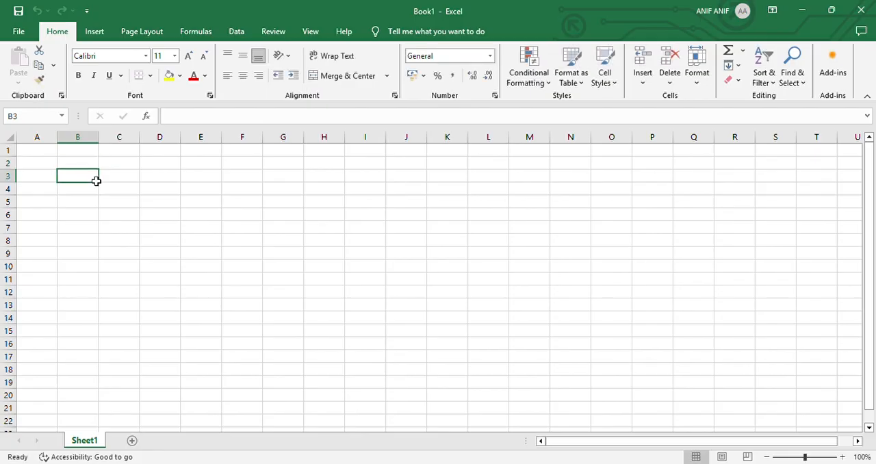
{"action": "left_click", "coordinate": [53, 140]}
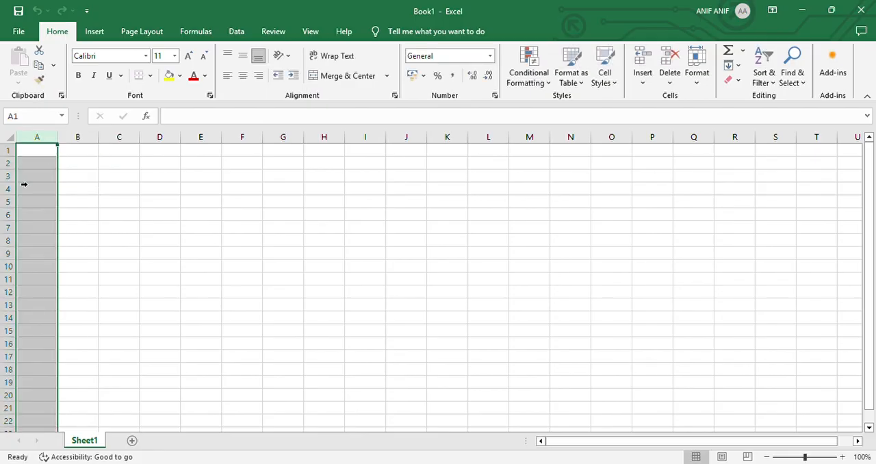
{"action": "left_click", "coordinate": [9, 175]}
{"action": "left_click", "coordinate": [74, 180]}
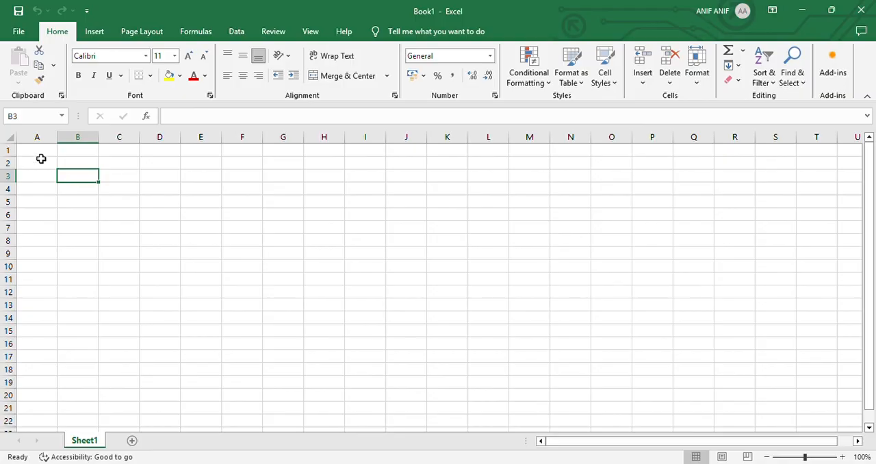
Select the cell range A1:B2 two times and finish on cell B3
{"action": "left_click_drag", "start_coordinate": [37, 152], "coordinate": [89, 167]}
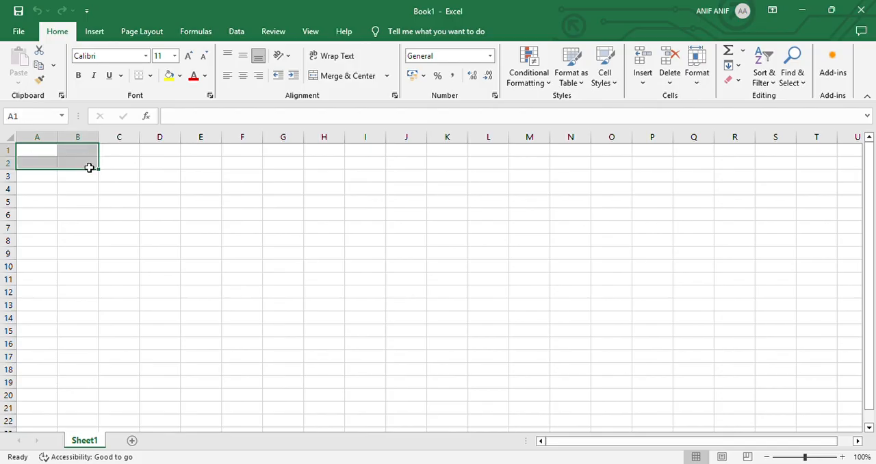
{"action": "left_click", "coordinate": [44, 155]}
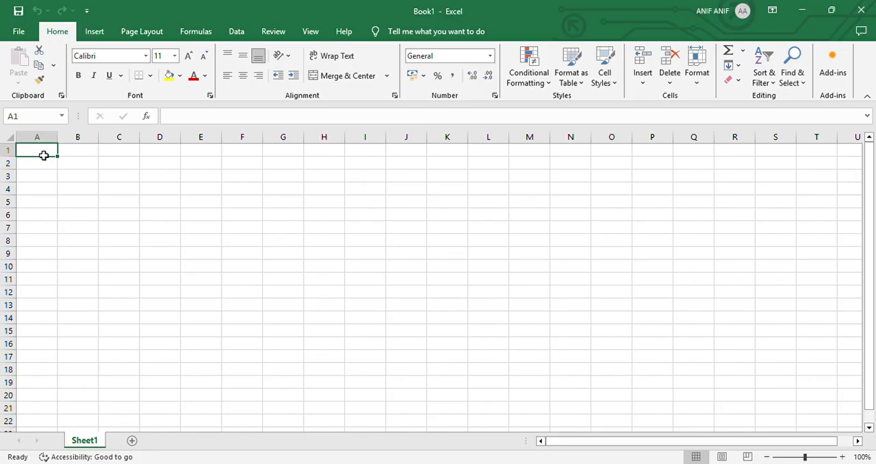
{"action": "left_click_drag", "start_coordinate": [44, 155], "coordinate": [75, 165]}
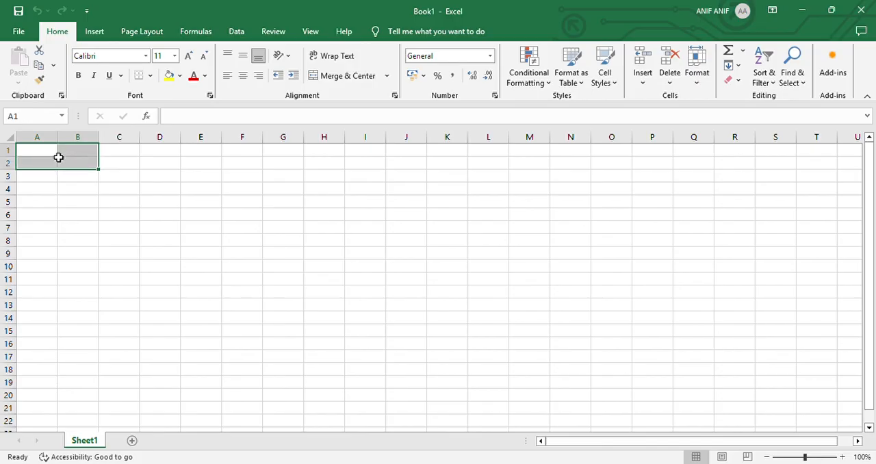
{"action": "left_click", "coordinate": [87, 177]}
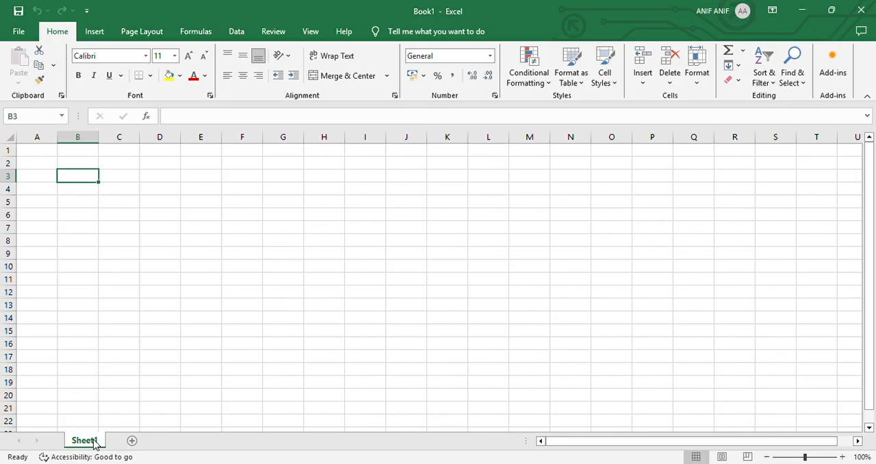
Add a second worksheet and switch back and forth between both sheets, ending on Sheet1
{"action": "left_click", "coordinate": [132, 443]}
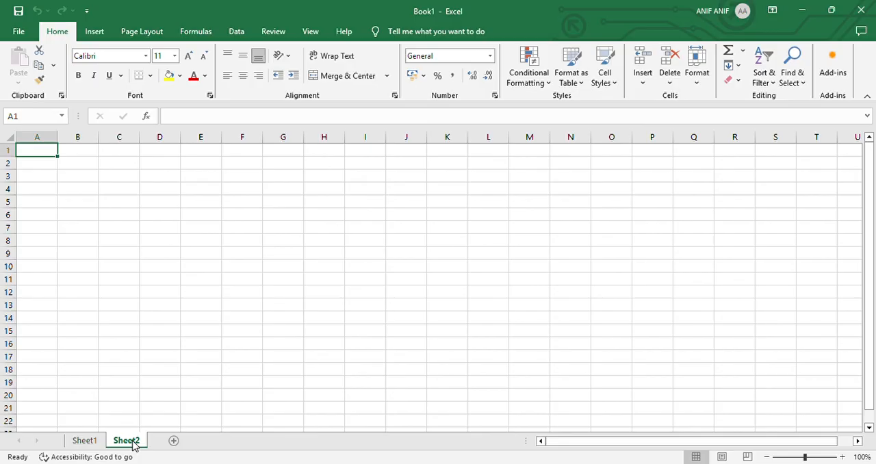
{"action": "left_click", "coordinate": [83, 443]}
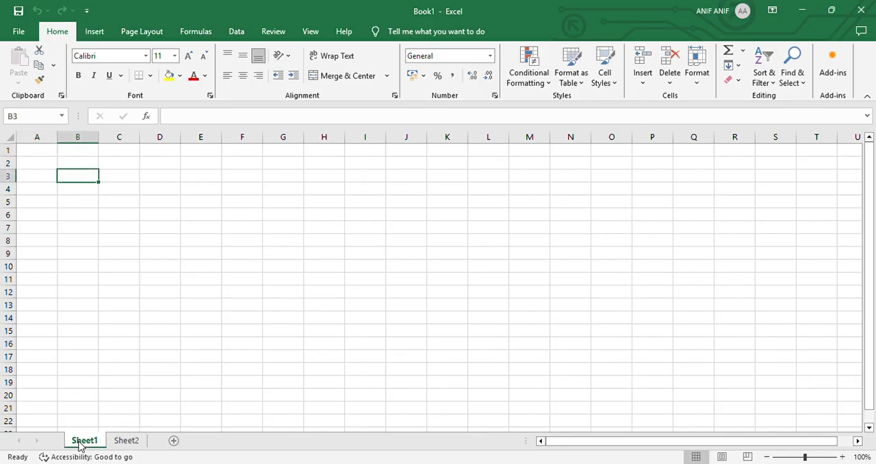
{"action": "left_click", "coordinate": [129, 442]}
{"action": "left_click", "coordinate": [98, 444]}
{"action": "left_click", "coordinate": [121, 442]}
{"action": "left_click", "coordinate": [85, 444]}
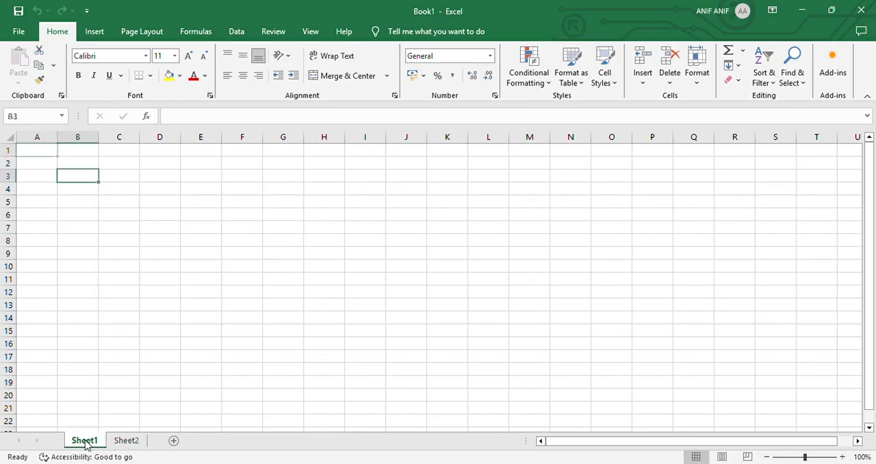
{"action": "left_click", "coordinate": [121, 443]}
{"action": "left_click", "coordinate": [84, 444]}
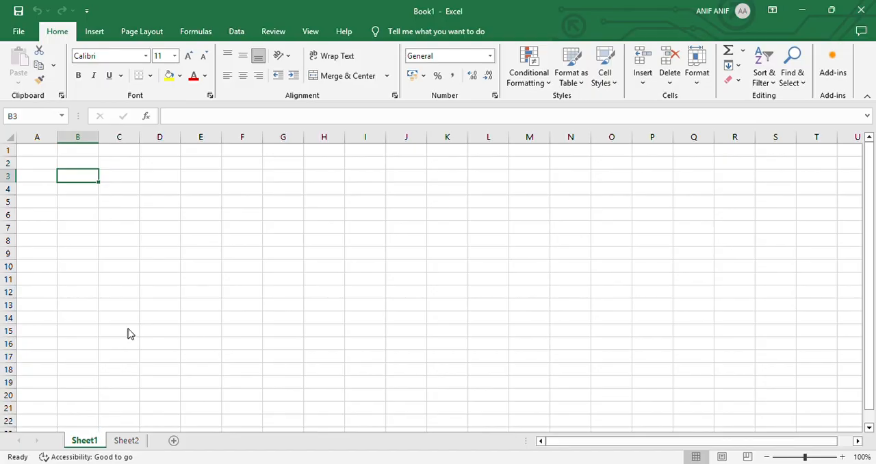
Rename Sheet1 as "Stok Buah"
{"action": "key", "text": "alt+h"}
{"action": "key", "text": "o"}
{"action": "key", "text": "r"}
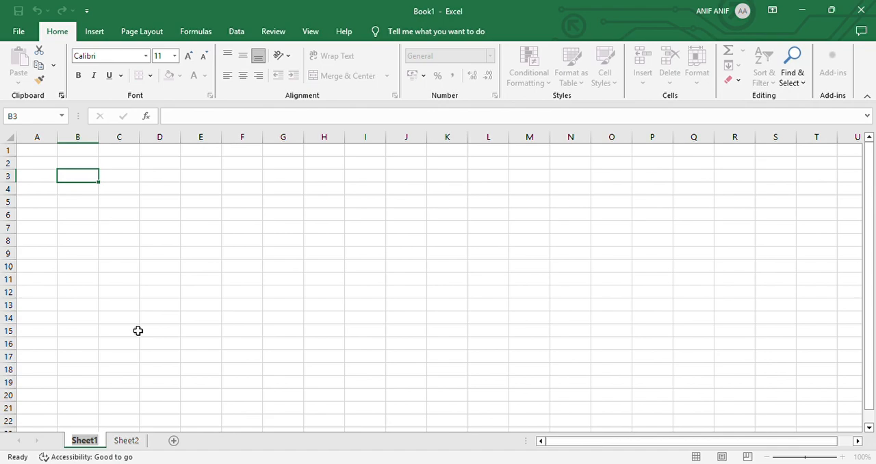
{"action": "type", "text": "J"}
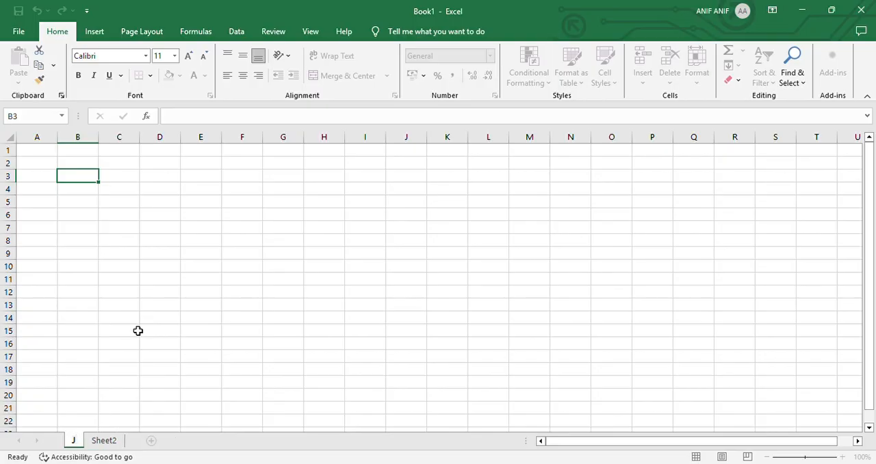
{"action": "key", "text": "BackSpace"}
{"action": "type", "text": "Stok Buah"}
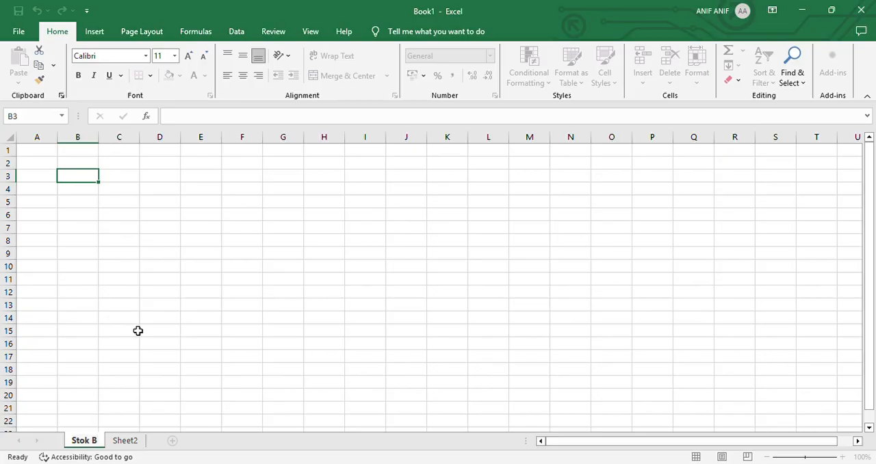
Rename Sheet2 as "Harga Buah"
{"action": "left_click", "coordinate": [143, 443]}
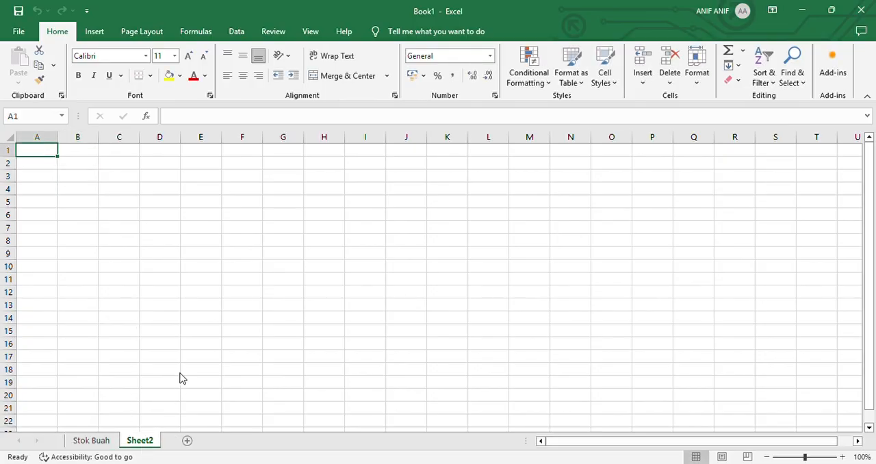
{"action": "key", "text": "alt+h"}
{"action": "type", "text": "or"}
{"action": "type", "text": "Harga "}
{"action": "type", "text": "Buah"}
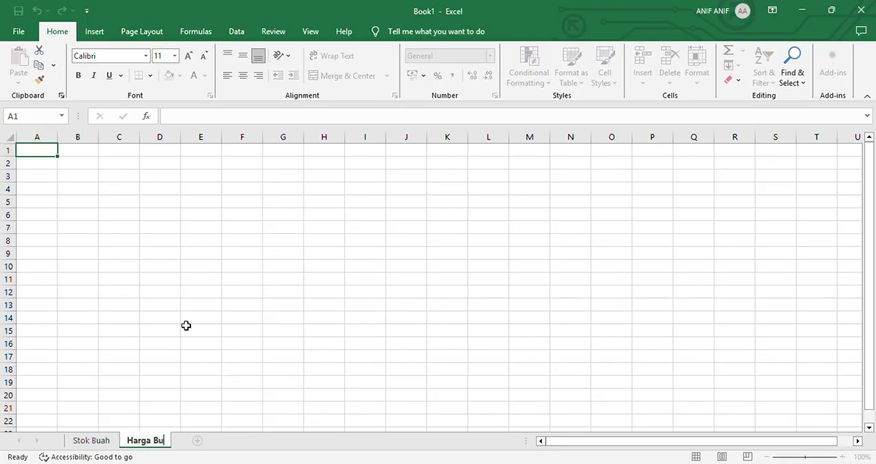
Enter the title "Toko buah segar selalu" in cell A1 of the Stok Buah sheet
{"action": "left_click", "coordinate": [91, 441]}
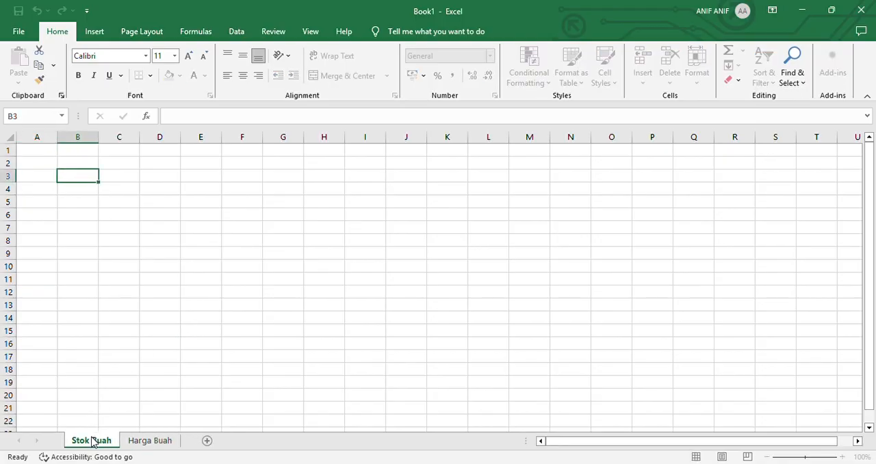
{"action": "left_click", "coordinate": [33, 153]}
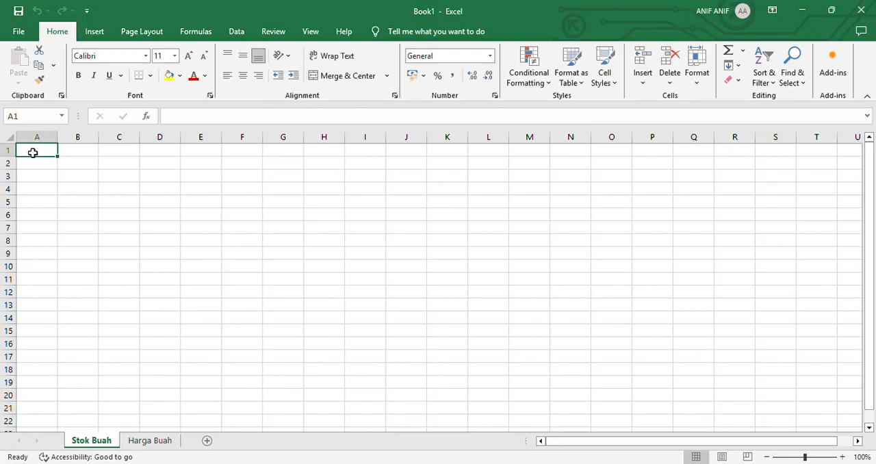
{"action": "type", "text": "T"}
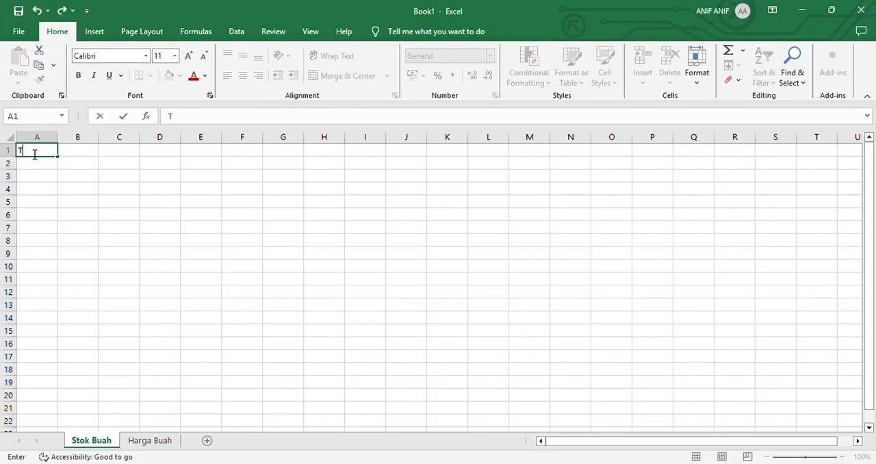
{"action": "type", "text": "oko buah"}
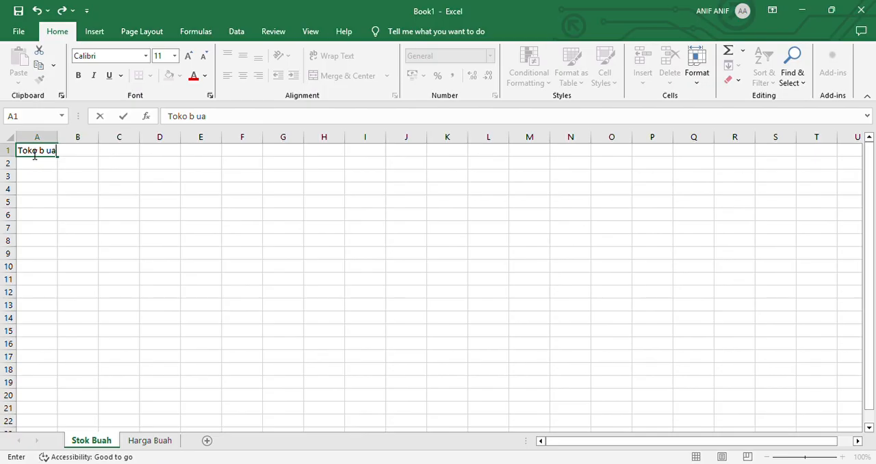
{"action": "key", "text": "BackSpace"}
{"action": "key", "text": "BackSpace"}
{"action": "key", "text": "BackSpace"}
{"action": "type", "text": "uah segar selalu"}
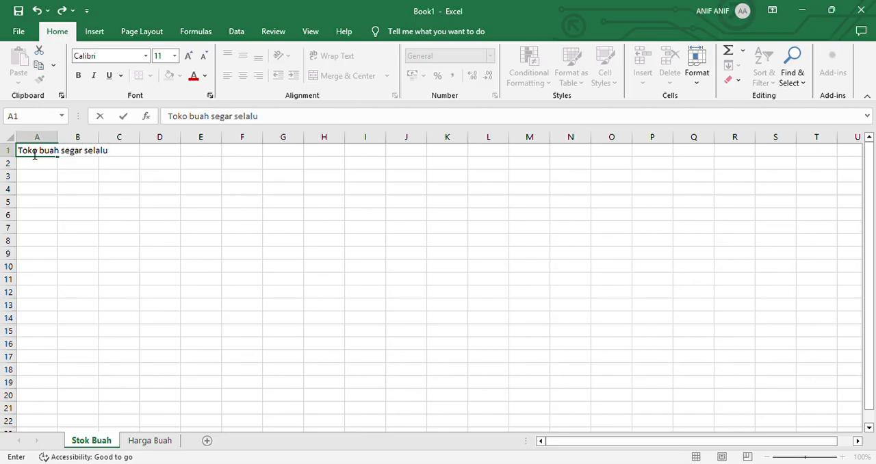
{"action": "key", "text": "Return"}
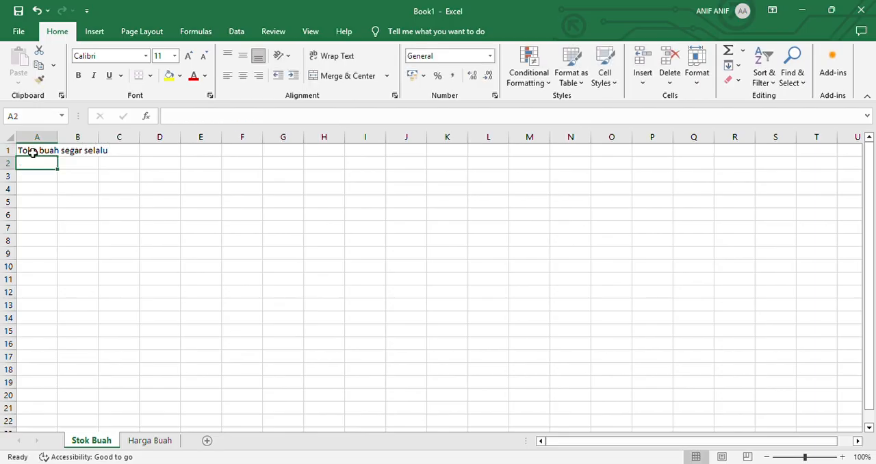
Enter the shop's street address in cell A2
{"action": "type", "text": "Jl"}
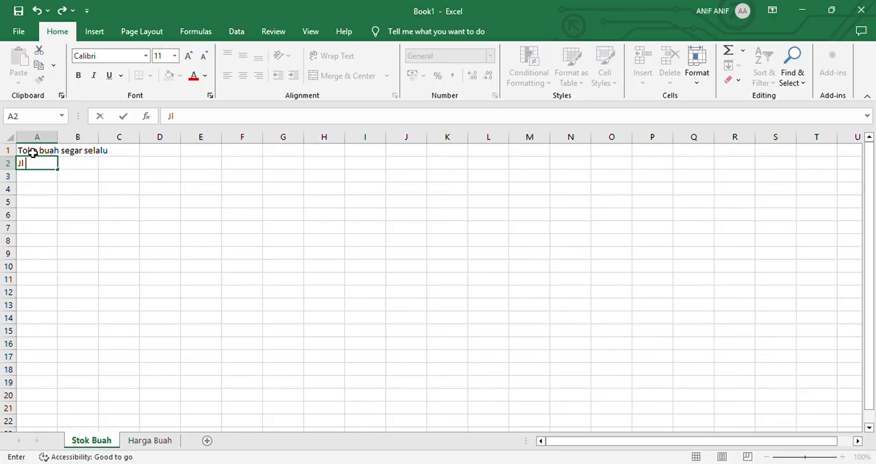
{"action": "type", "text": " Ray"}
{"action": "key", "text": "BackSpace"}
{"action": "type", "text": "a"}
{"action": "key", "text": "BackSpace"}
{"action": "type", "text": "ya Jakarta"}
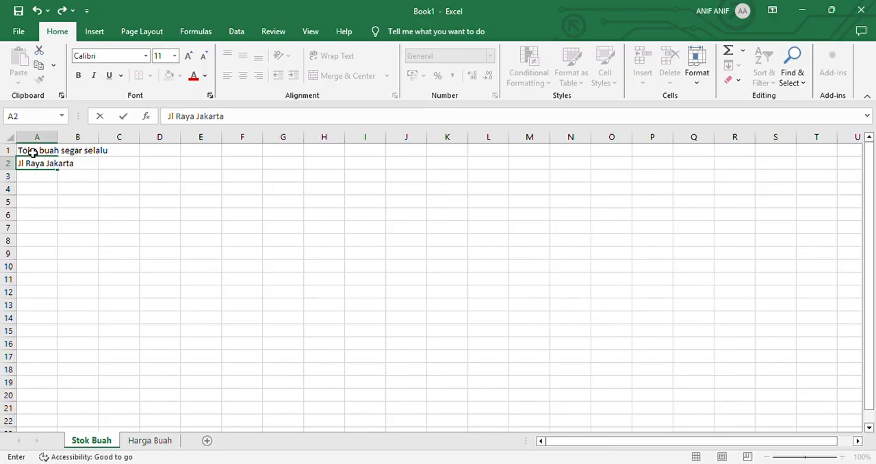
{"action": "type", "text": " Kota Serang Banten"}
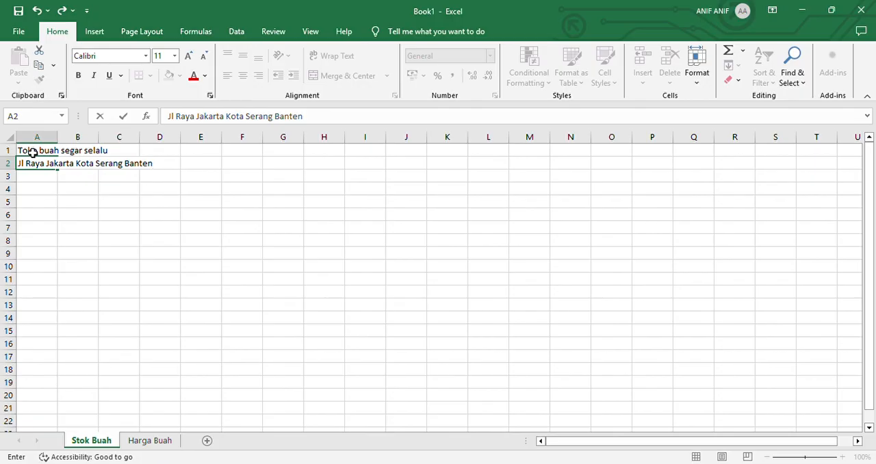
{"action": "key", "text": "Return"}
Enter the label "No HP" followed by the shop's phone number in cell A3
{"action": "type", "text": "N"}
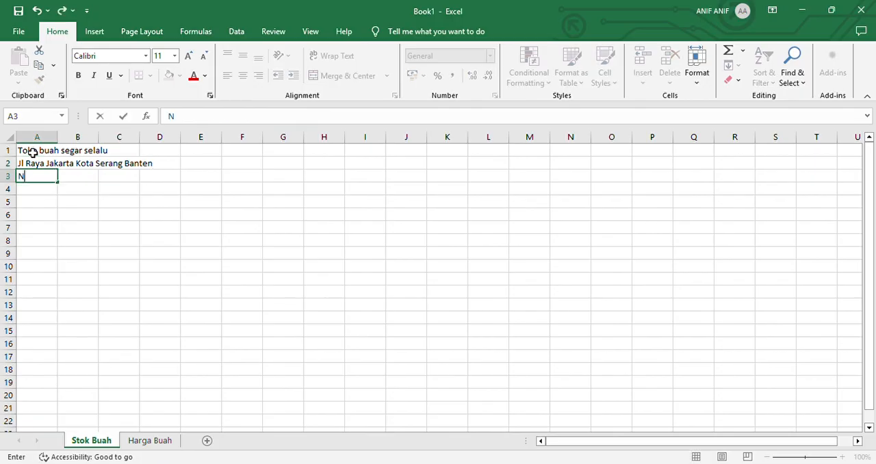
{"action": "type", "text": "o HP 08xxxxxxx"}
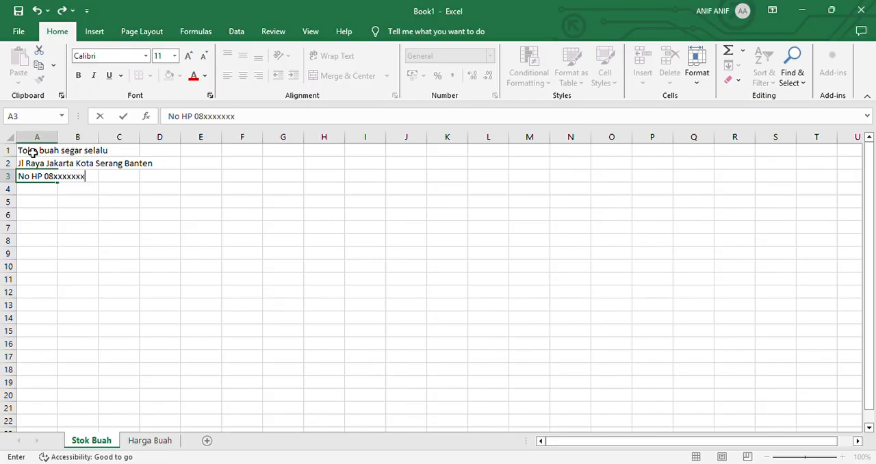
{"action": "key", "text": "Return"}
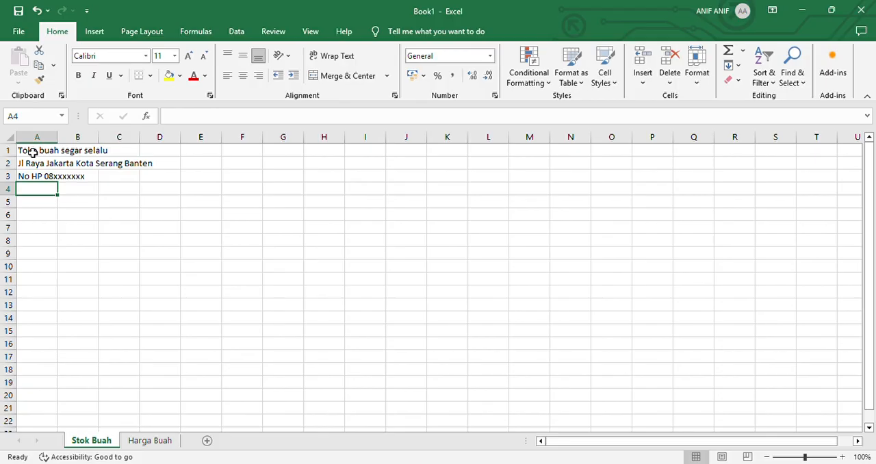
Enter the table headers "No", "Nama Buah" and "Jumlah (KG)" in cells A4 to C4
{"action": "type", "text": "No"}
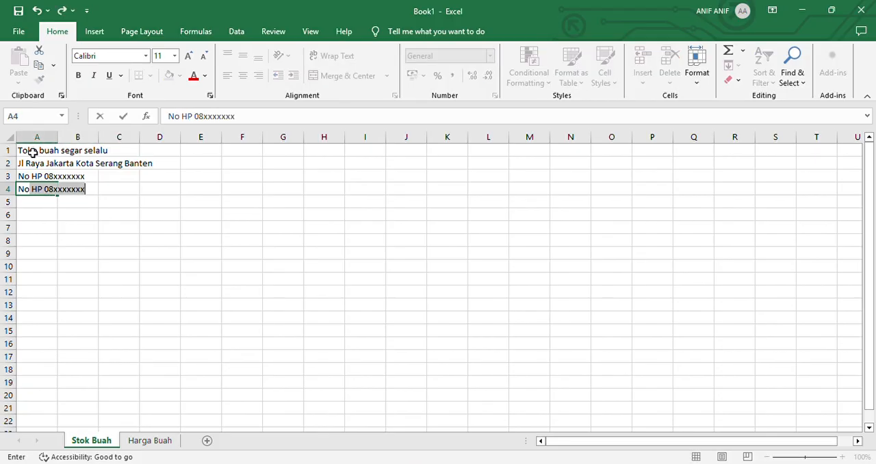
{"action": "key", "text": "BackSpace"}
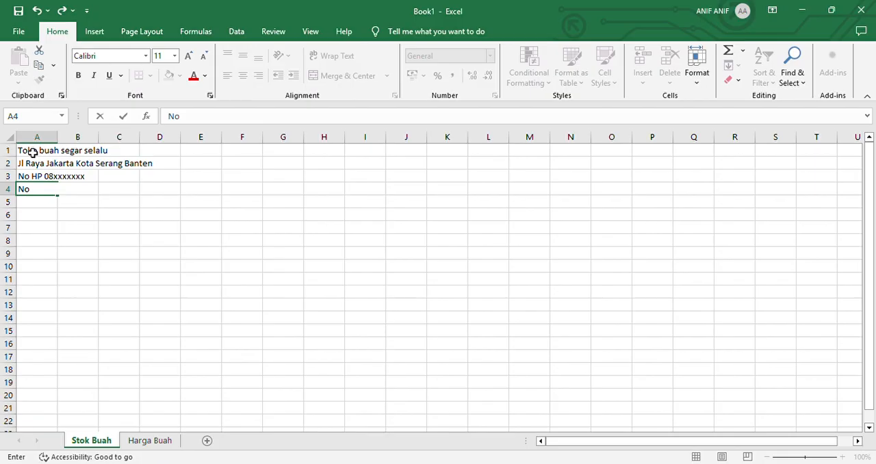
{"action": "key", "text": "Tab"}
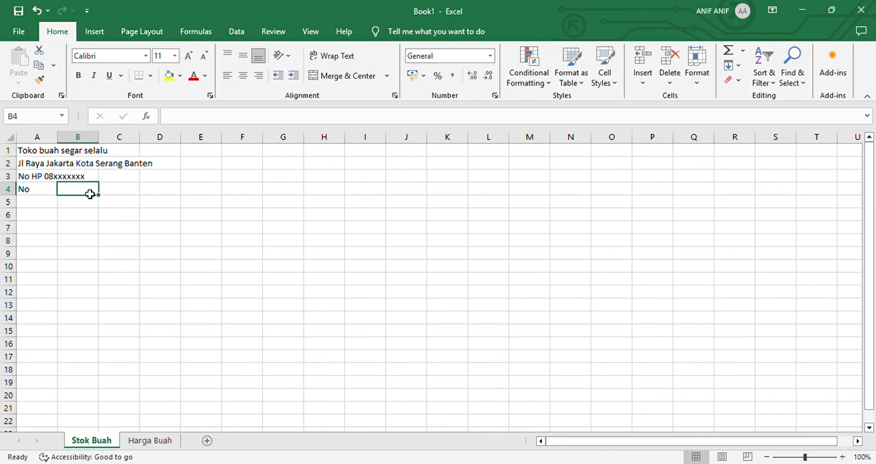
{"action": "left_click", "coordinate": [49, 193]}
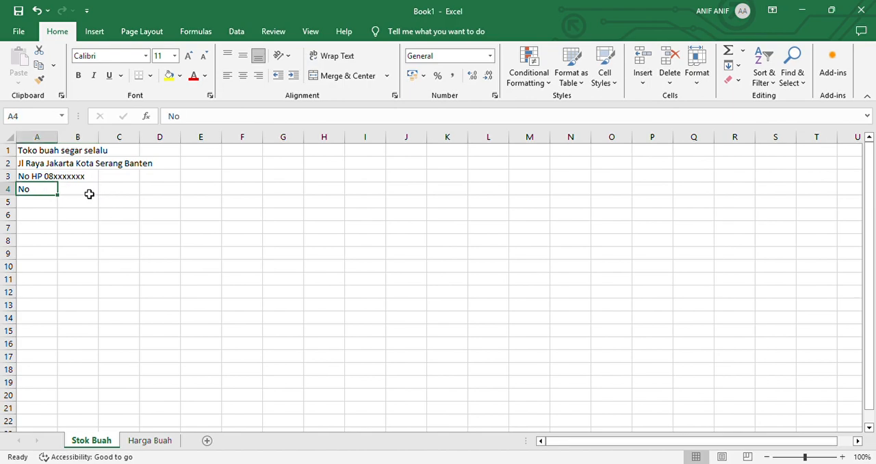
{"action": "left_click", "coordinate": [81, 195]}
{"action": "type", "text": "Nama Buah"}
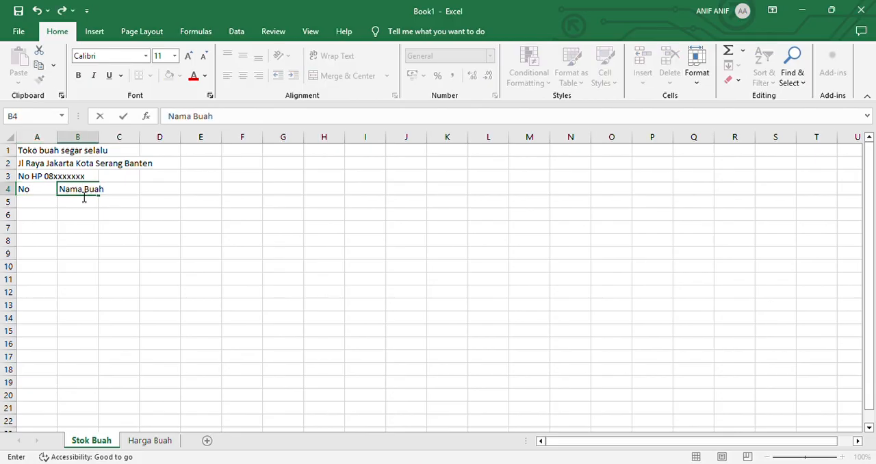
{"action": "key", "text": "Tab"}
{"action": "type", "text": "Jumlah ("}
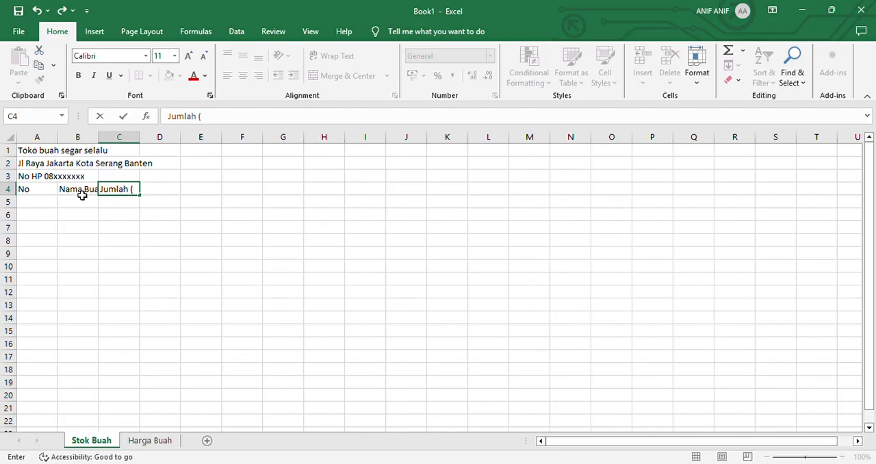
{"action": "type", "text": "KG)"}
{"action": "key", "text": "Return"}
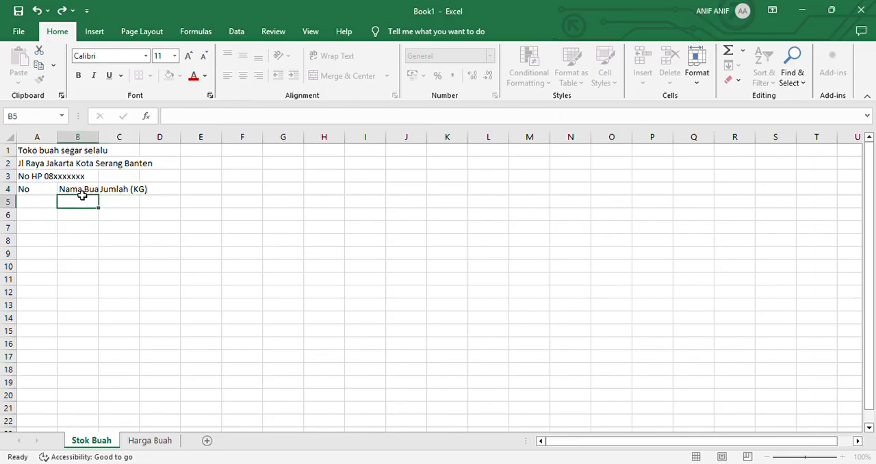
Enter 1 and 2 under the No header and extend the series down to 10 in cell A14
{"action": "key", "text": "Left"}
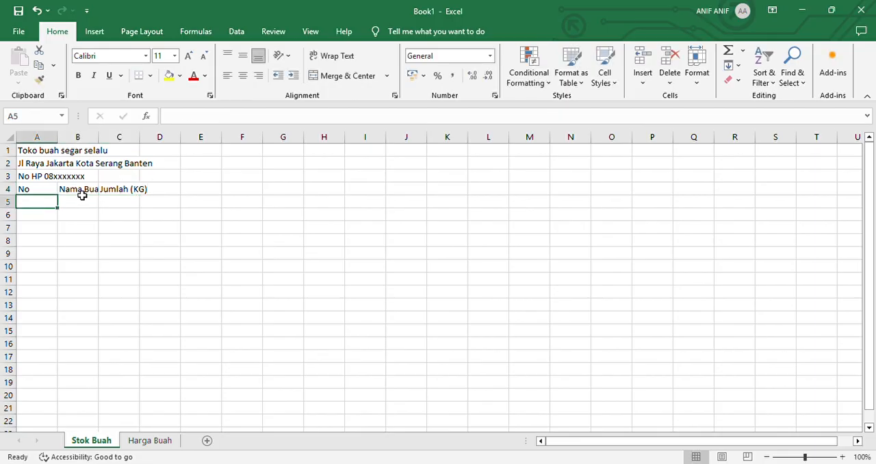
{"action": "type", "text": "1"}
{"action": "key", "text": "Return"}
{"action": "type", "text": "2"}
{"action": "key", "text": "Up"}
{"action": "left_click_drag", "start_coordinate": [49, 204], "coordinate": [50, 219]}
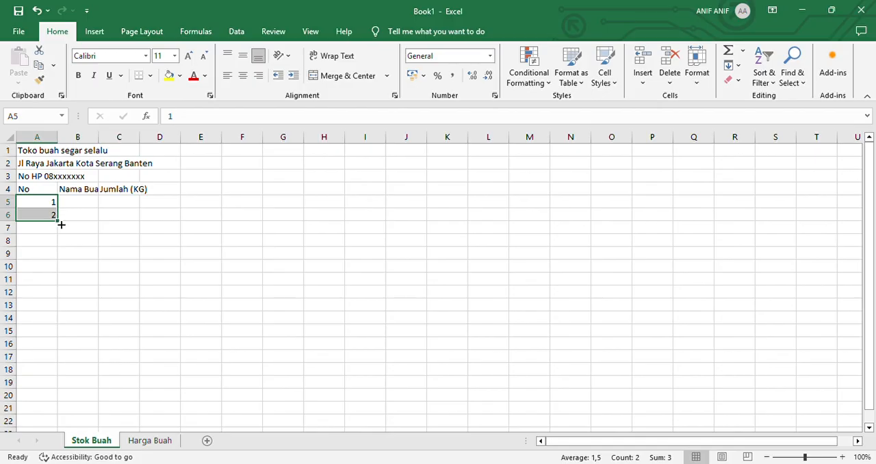
{"action": "left_click_drag", "start_coordinate": [61, 224], "coordinate": [62, 328]}
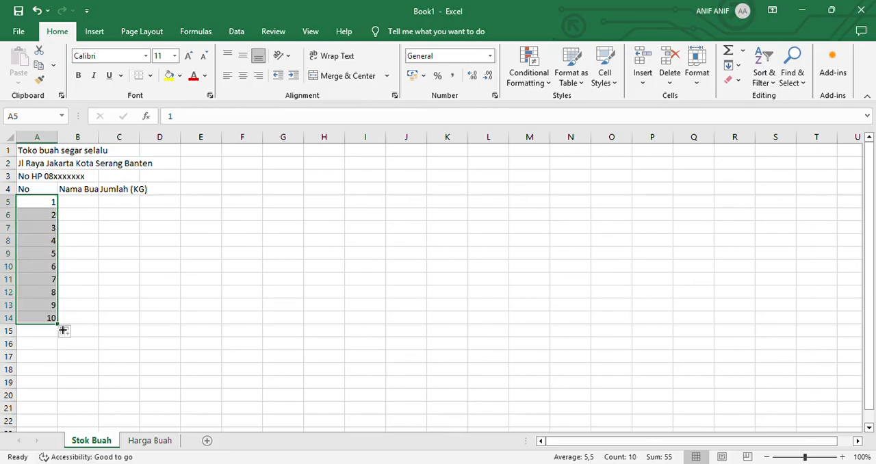
Enter the fruit names Semangka, Jeruk, Anggur, Manggis and Sawo in cells B5 to B9
{"action": "left_click", "coordinate": [89, 205]}
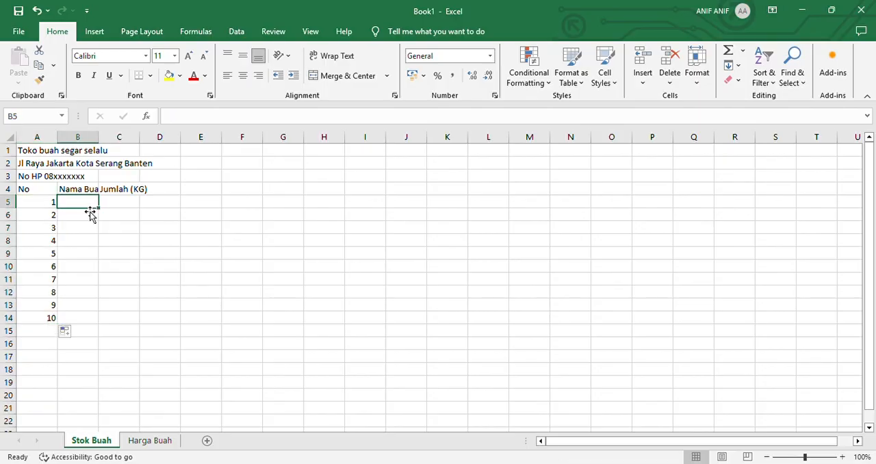
{"action": "type", "text": "Semangka"}
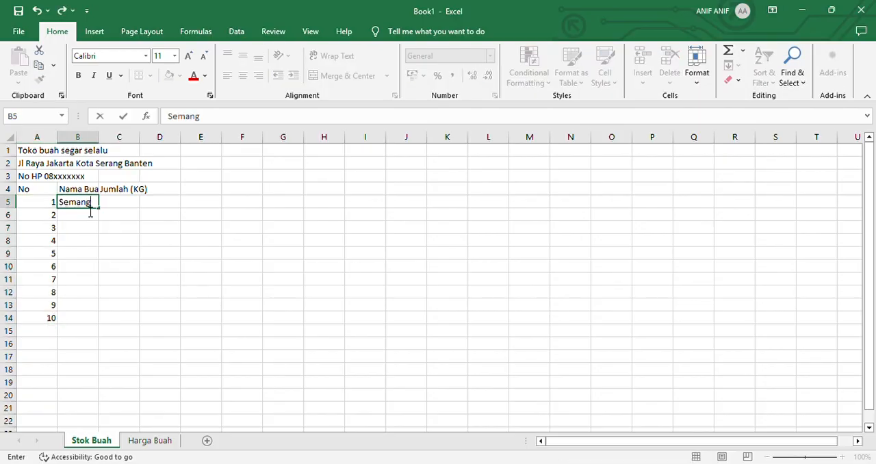
{"action": "key", "text": "Return"}
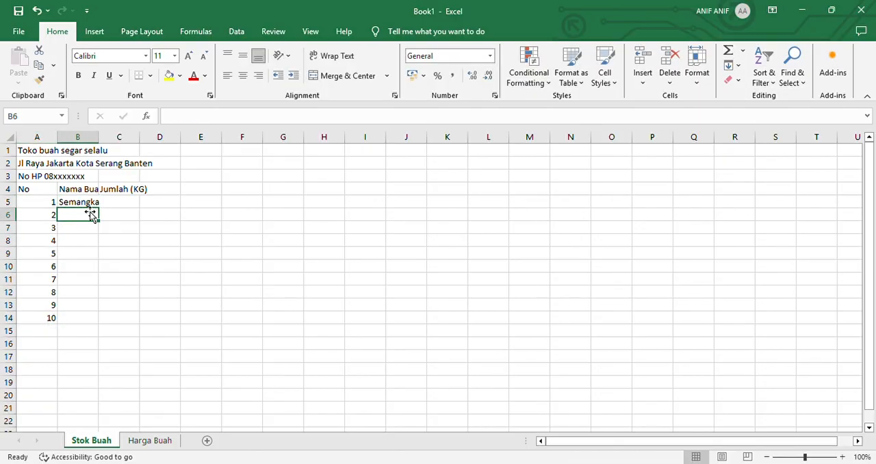
{"action": "type", "text": "Jeruk"}
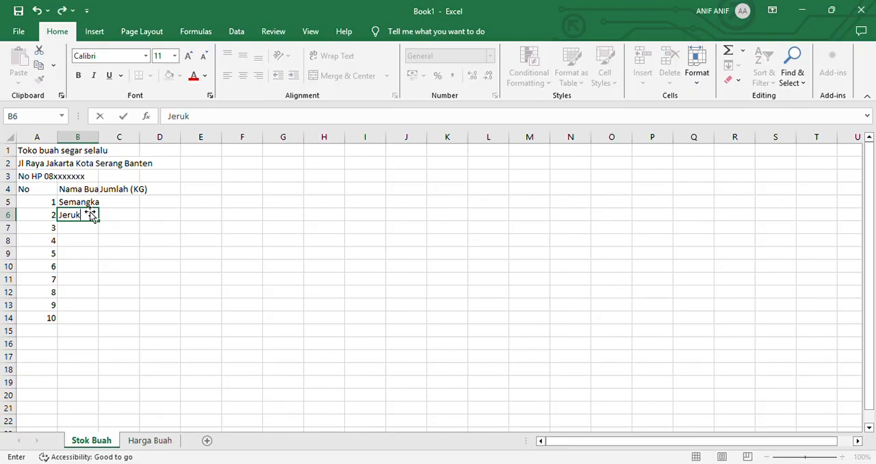
{"action": "key", "text": "Return"}
{"action": "type", "text": "Anggur"}
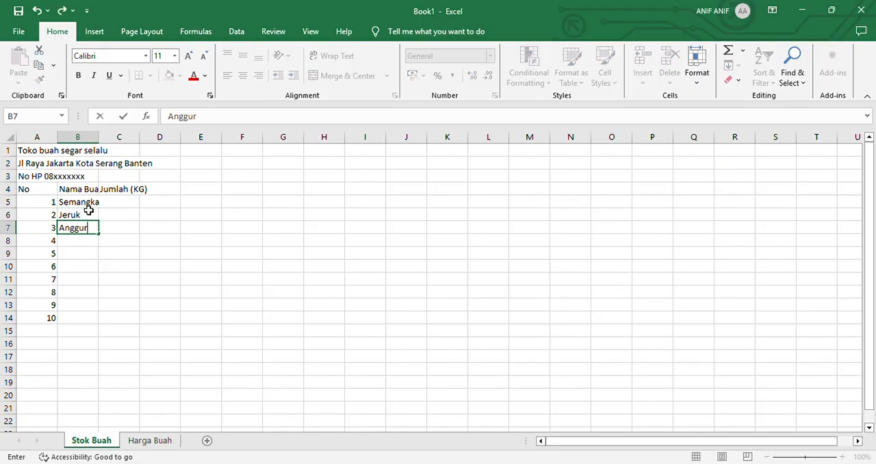
{"action": "key", "text": "Return"}
{"action": "type", "text": "MAn"}
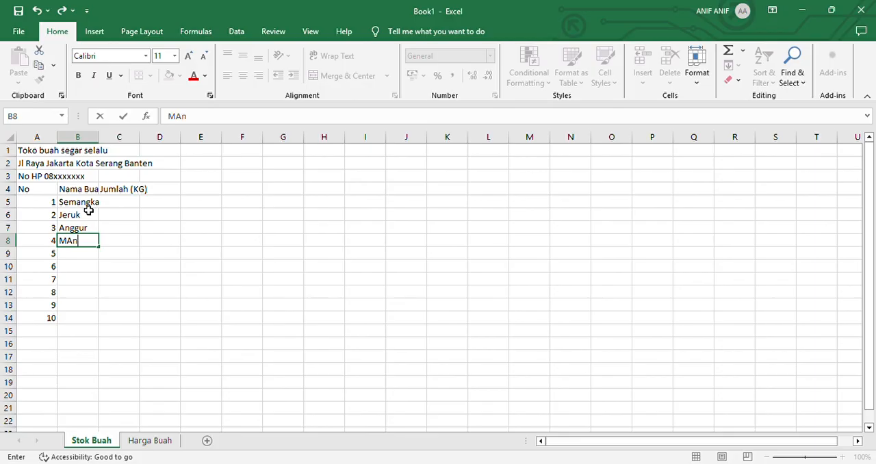
{"action": "type", "text": "ggis"}
{"action": "key", "text": "Return"}
{"action": "type", "text": "Sawo"}
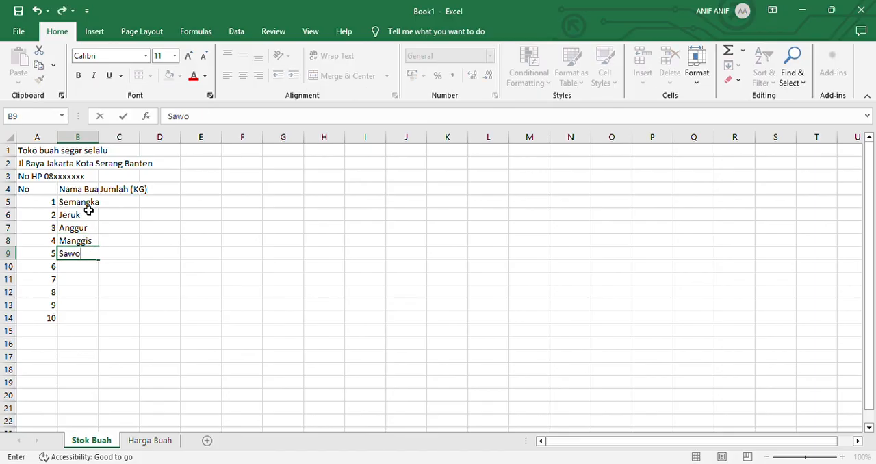
{"action": "key", "text": "Return"}
Enter the fruit names Pear, Apel, Belimbing, Melon and Mangga in cells B10 to B14
{"action": "type", "text": "Pear"}
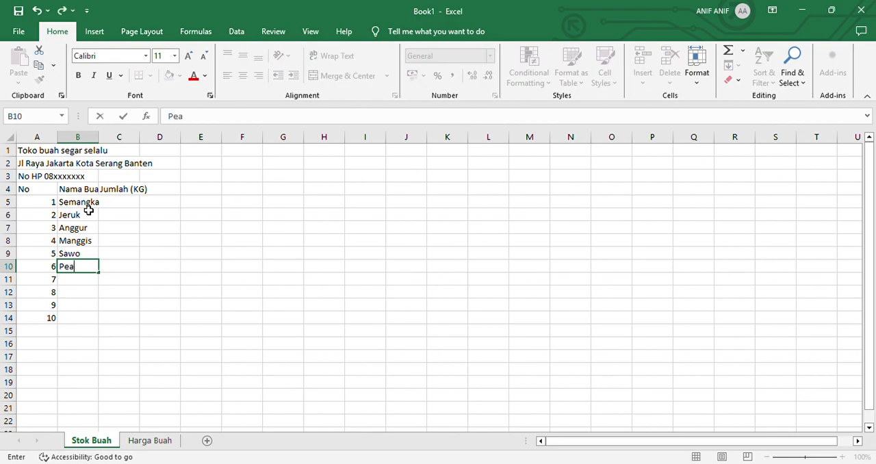
{"action": "key", "text": "Return"}
{"action": "type", "text": "Apel"}
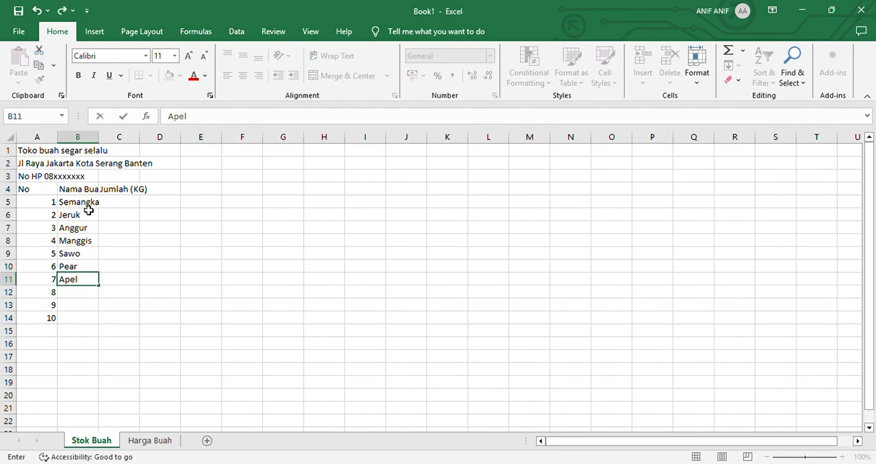
{"action": "key", "text": "Return"}
{"action": "type", "text": "Bel"}
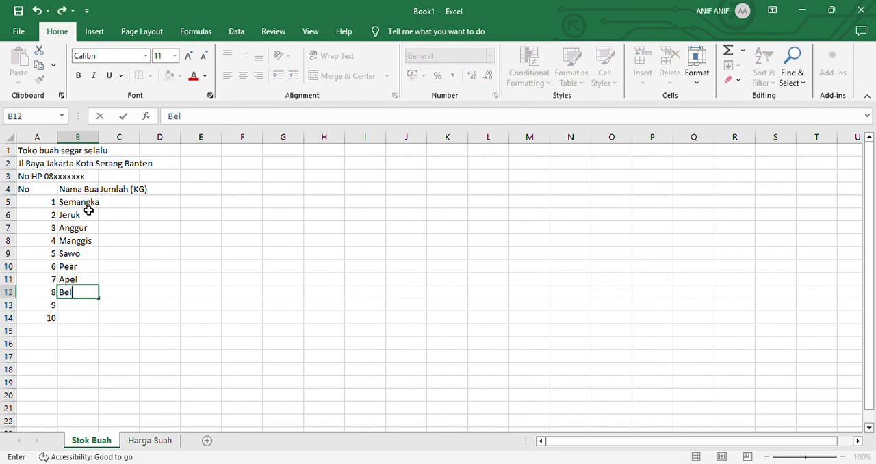
{"action": "type", "text": "imbing"}
{"action": "key", "text": "Return"}
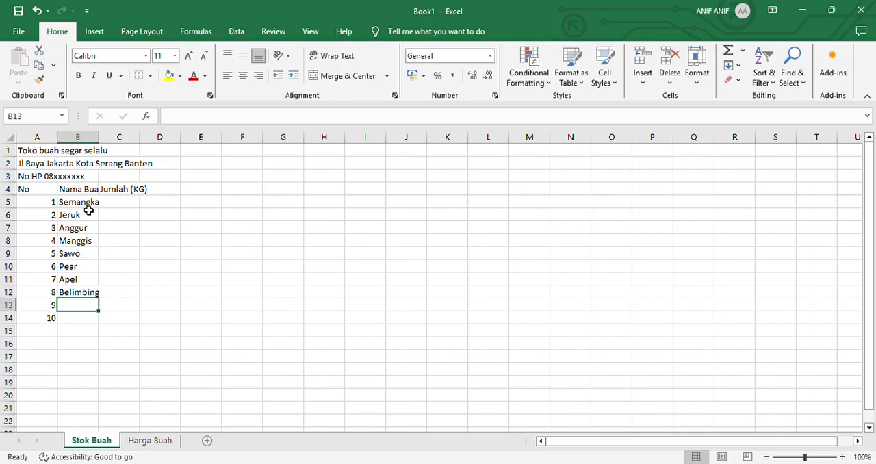
{"action": "type", "text": "Melon"}
{"action": "key", "text": "Return"}
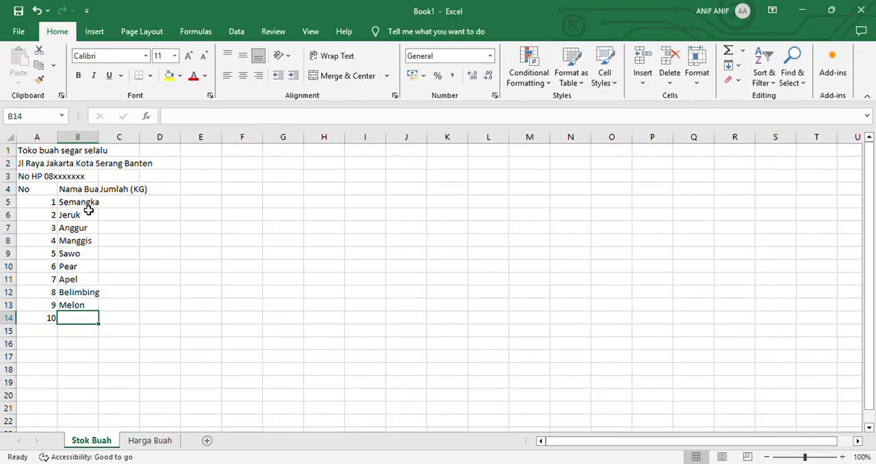
{"action": "type", "text": "Mangga"}
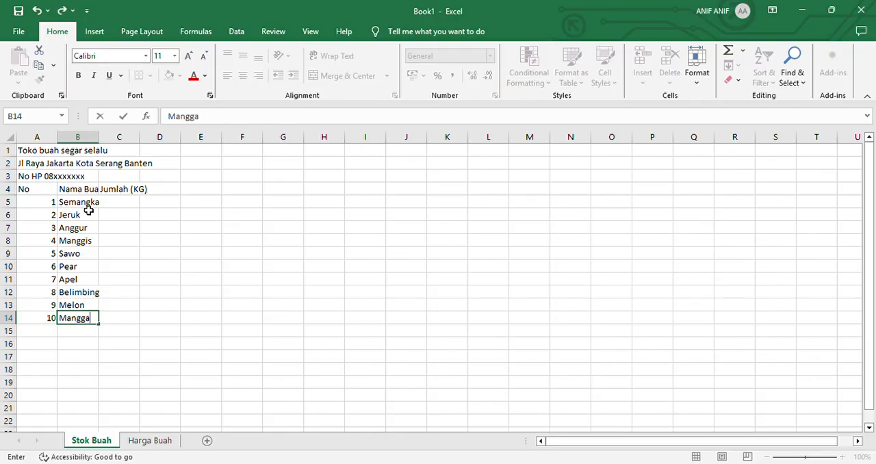
{"action": "key", "text": "Right"}
Enter the quantities 20, 30, 15, 20 and 10 under Jumlah (KG) in cells C5 to C9
{"action": "key", "text": "Up"}
{"action": "key", "text": "Up"}
{"action": "key", "text": "Up"}
{"action": "key", "text": "Up"}
{"action": "key", "text": "Up"}
{"action": "key", "text": "Up"}
{"action": "key", "text": "Up"}
{"action": "key", "text": "Up"}
{"action": "key", "text": "Up"}
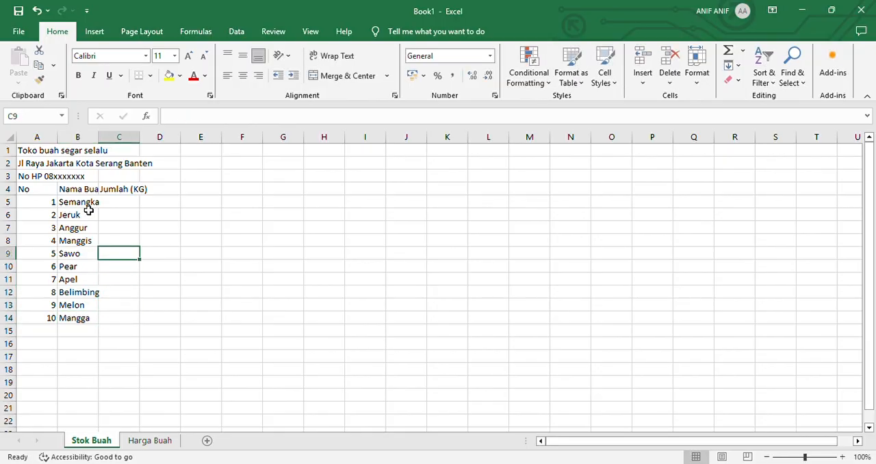
{"action": "type", "text": "20"}
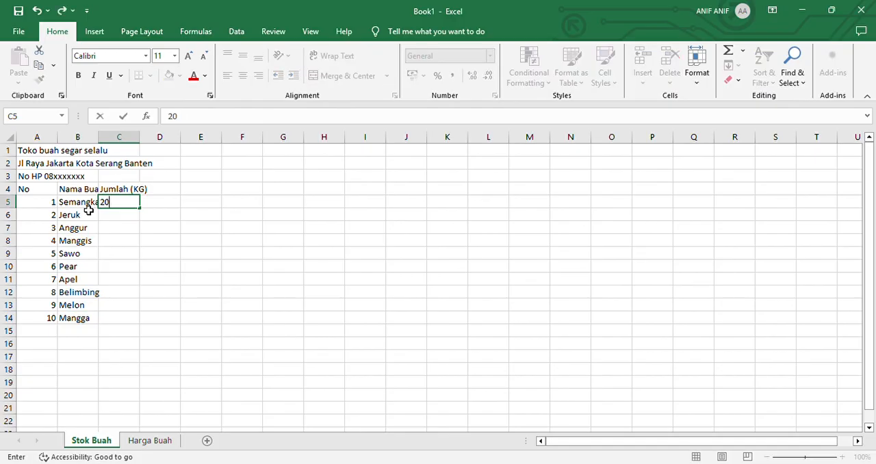
{"action": "key", "text": "Return"}
{"action": "type", "text": "30"}
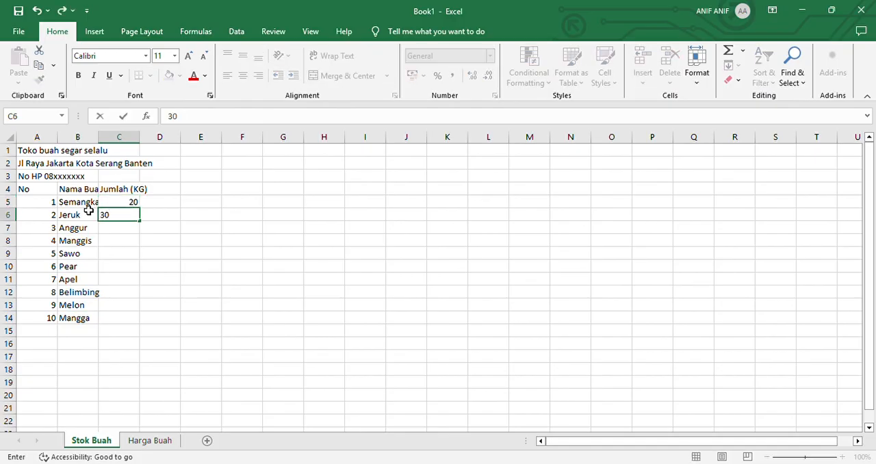
{"action": "key", "text": "ctrl+Return"}
{"action": "key", "text": "Return"}
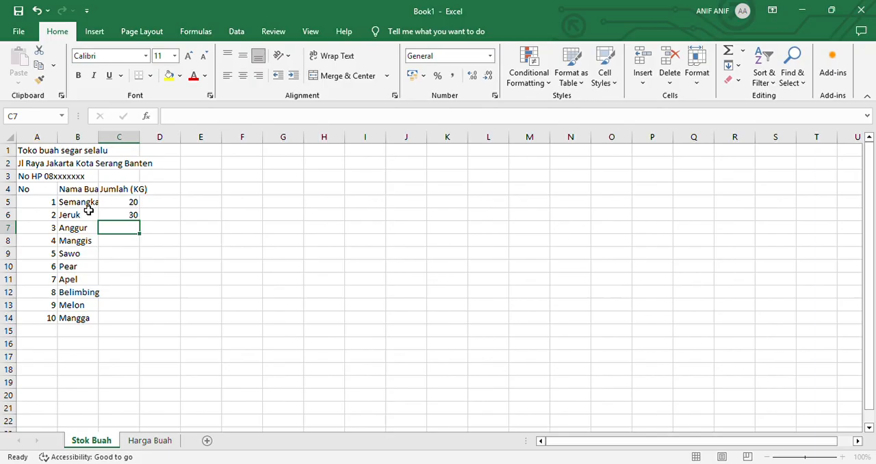
{"action": "type", "text": "15"}
{"action": "key", "text": "Return"}
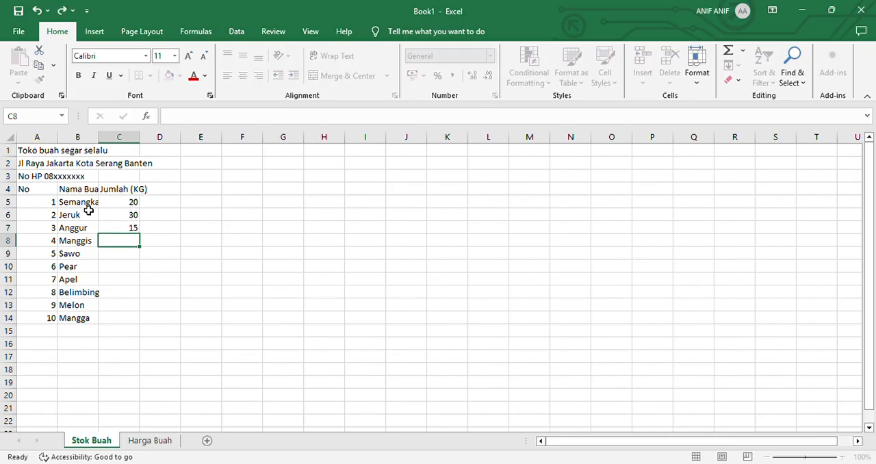
{"action": "type", "text": "20"}
{"action": "key", "text": "Return"}
{"action": "type", "text": "10"}
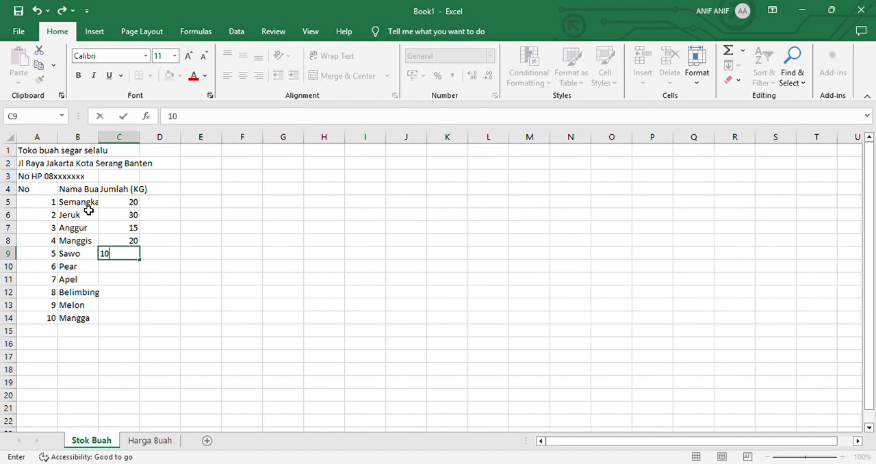
{"action": "key", "text": "Return"}
Enter the quantities 20, 20, 15, 40 and 40 for Pear through Mangga in cells C10 to C14
{"action": "type", "text": "20"}
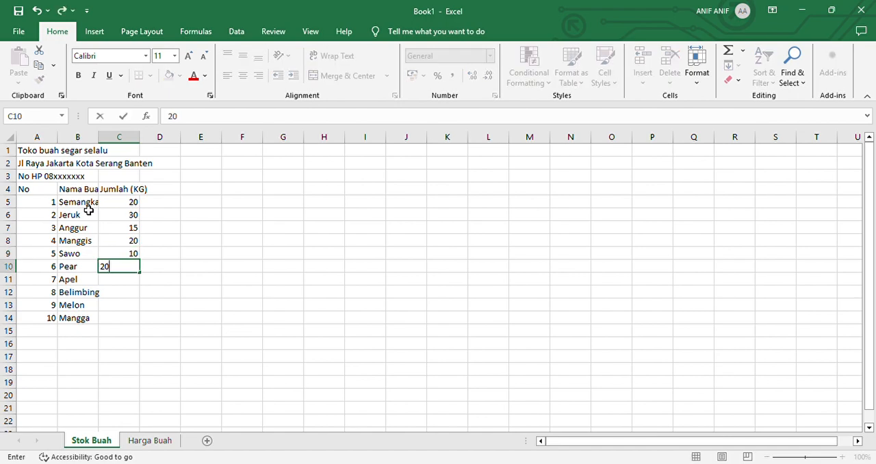
{"action": "key", "text": "Return"}
{"action": "type", "text": "20"}
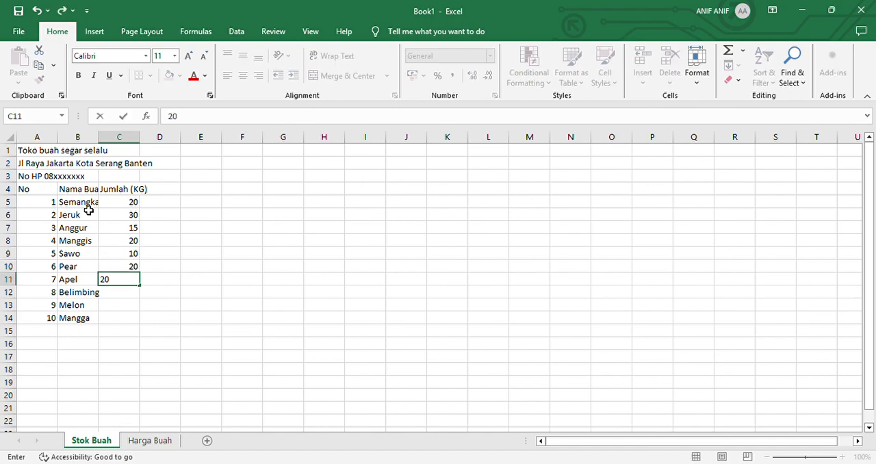
{"action": "key", "text": "Return"}
{"action": "type", "text": "15"}
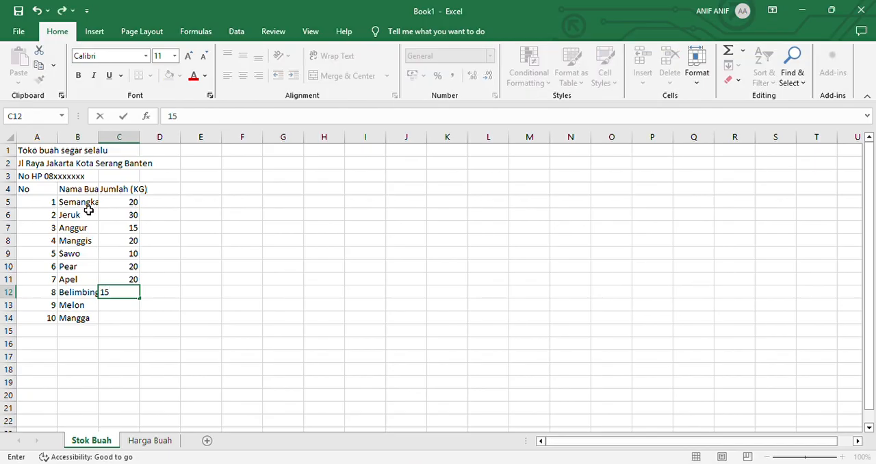
{"action": "key", "text": "Return"}
{"action": "type", "text": "40"}
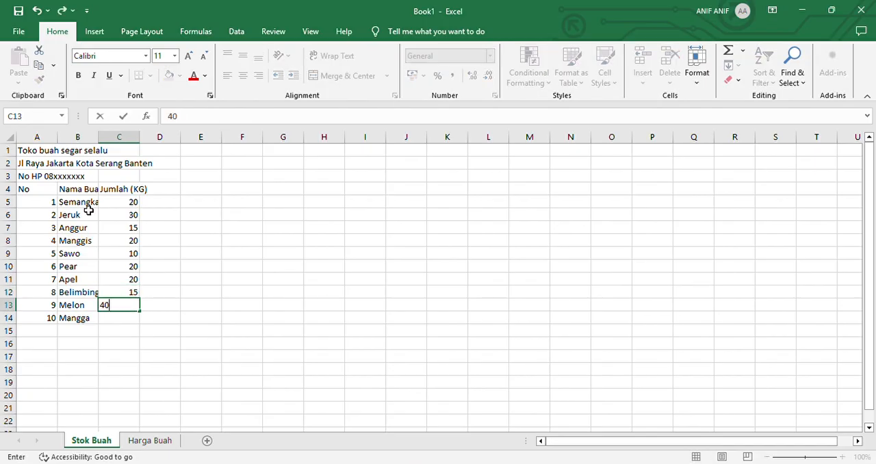
{"action": "key", "text": "Return"}
{"action": "type", "text": "40"}
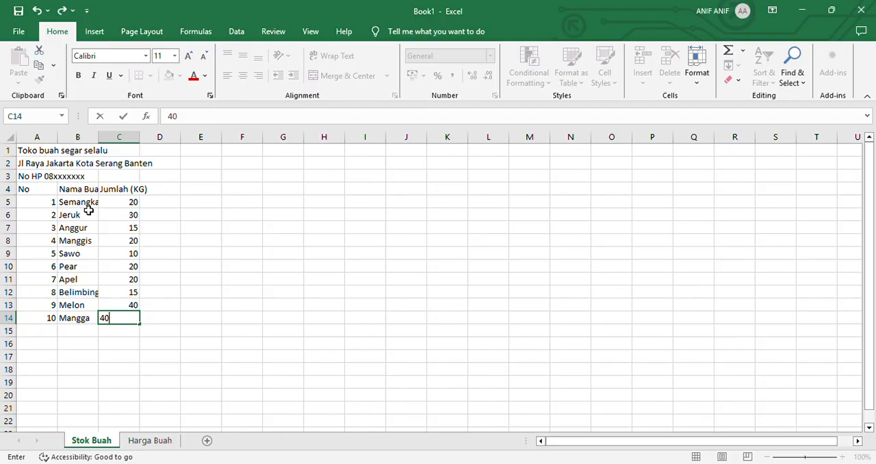
{"action": "key", "text": "Tab"}
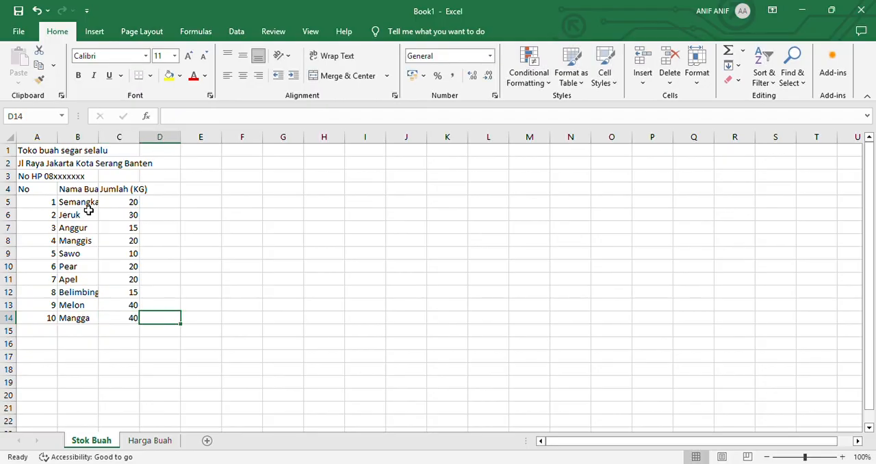
{"action": "key", "text": "Left"}
{"action": "key", "text": "Left"}
{"action": "key", "text": "Left"}
{"action": "key", "text": "Up"}
{"action": "key", "text": "Up"}
{"action": "key", "text": "Up"}
{"action": "key", "text": "Up"}
{"action": "key", "text": "Up"}
{"action": "key", "text": "Up"}
{"action": "key", "text": "Up"}
{"action": "key", "text": "Up"}
{"action": "key", "text": "Up"}
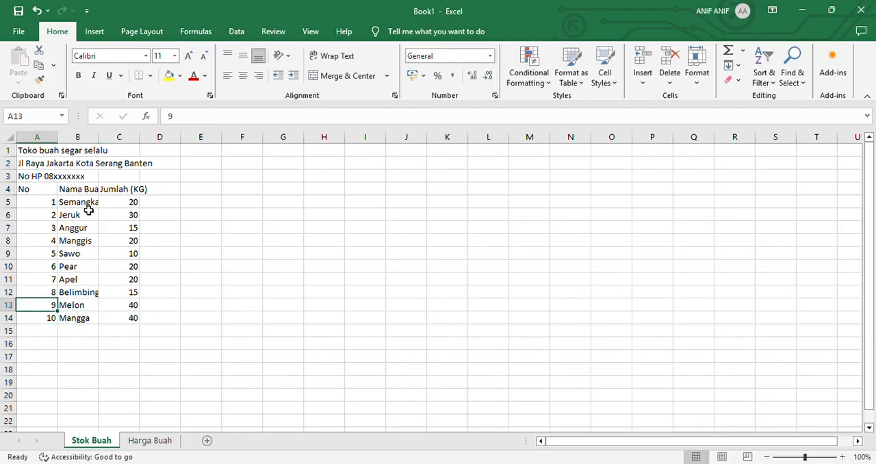
{"action": "key", "text": "Up"}
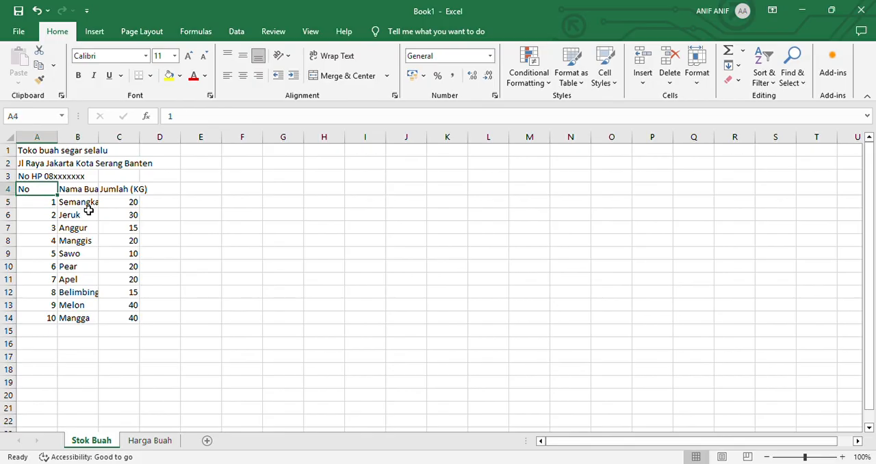
{"action": "key", "text": "shift+Right"}
{"action": "key", "text": "shift+Right"}
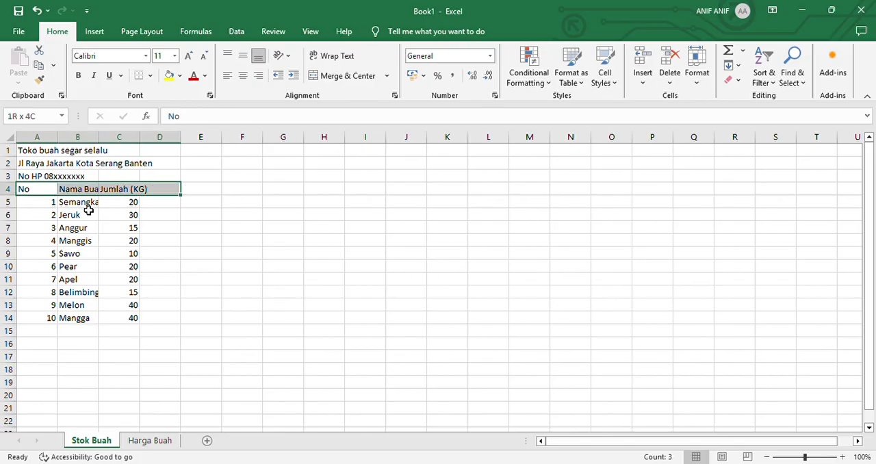
{"action": "key", "text": "shift+Down"}
{"action": "key", "text": "shift+Down"}
{"action": "key", "text": "shift+Down"}
{"action": "key", "text": "shift+Down"}
{"action": "key", "text": "shift+Down"}
{"action": "key", "text": "shift+Down"}
{"action": "key", "text": "shift+Down"}
{"action": "key", "text": "shift+Down"}
{"action": "key", "text": "shift+Down"}
{"action": "key", "text": "shift+Down"}
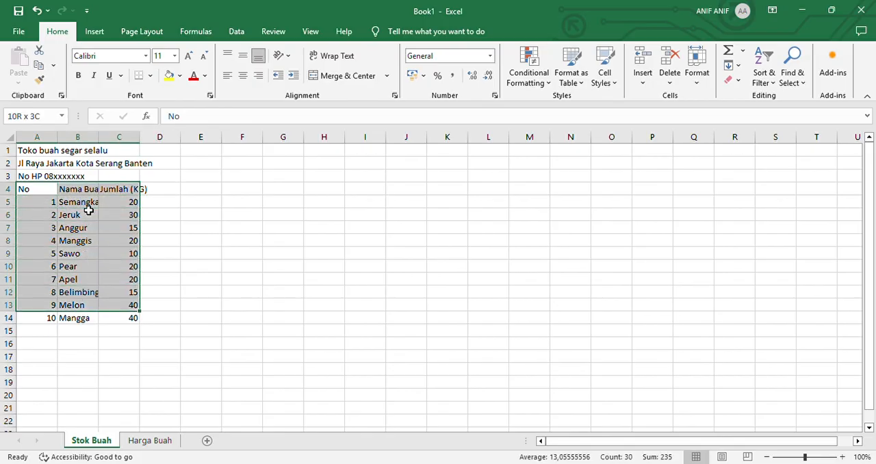
{"action": "key", "text": "Up"}
{"action": "key", "text": "Down"}
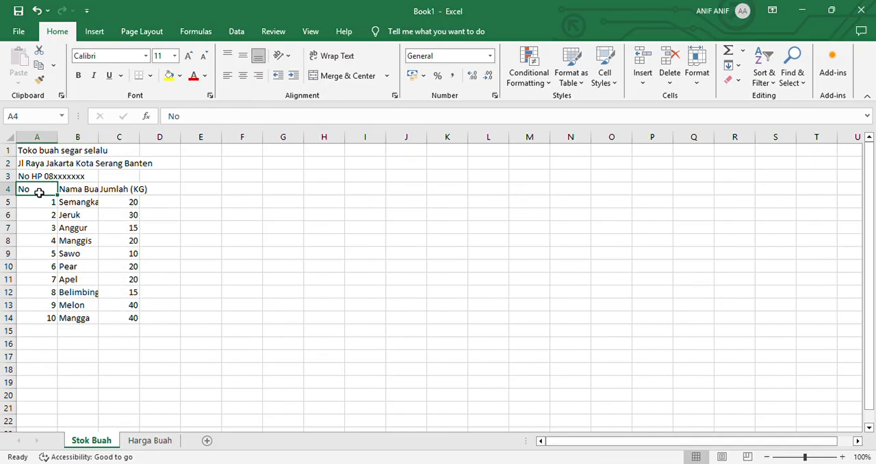
{"action": "left_click_drag", "start_coordinate": [40, 193], "coordinate": [124, 318]}
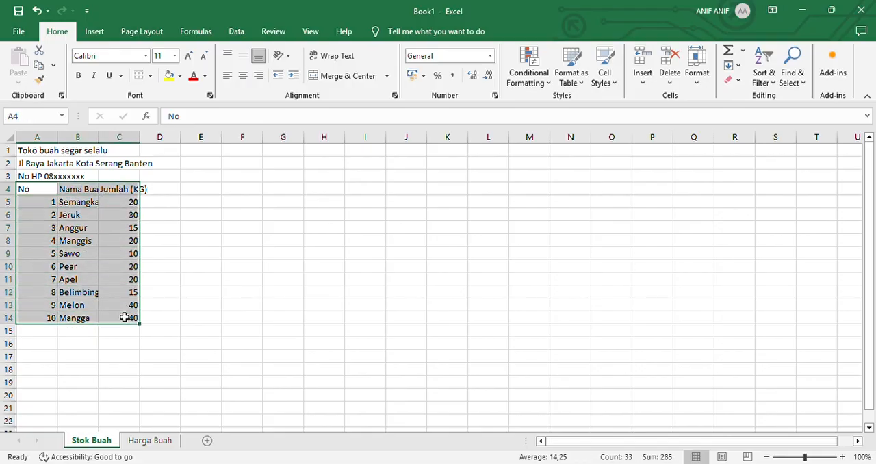
{"action": "left_click", "coordinate": [26, 192]}
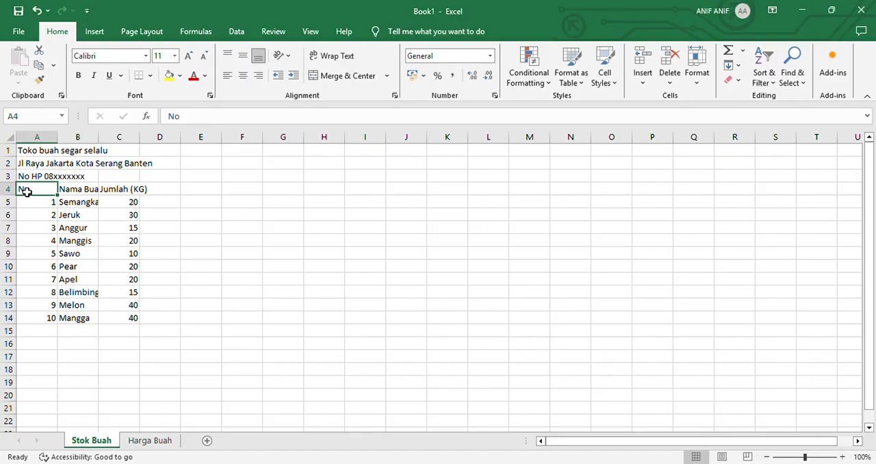
Apply all borders to the fruit stock table in cells A4 to C14
{"action": "left_click_drag", "start_coordinate": [26, 191], "coordinate": [120, 191]}
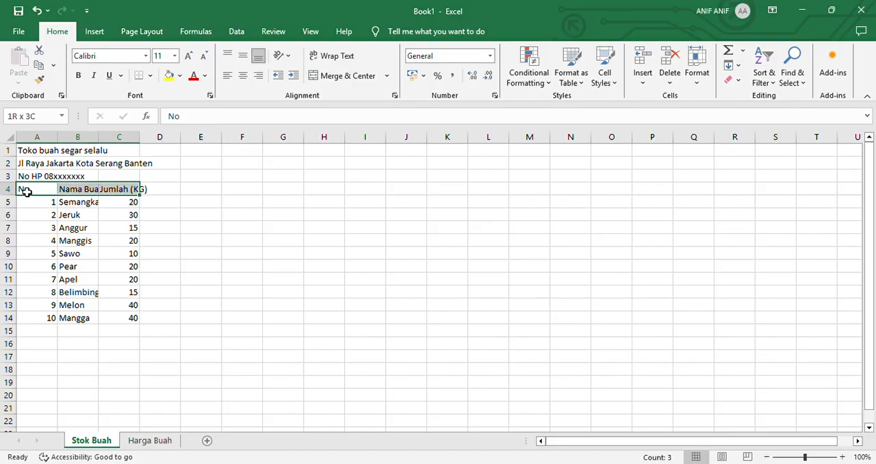
{"action": "key", "text": "ctrl+shift+Down"}
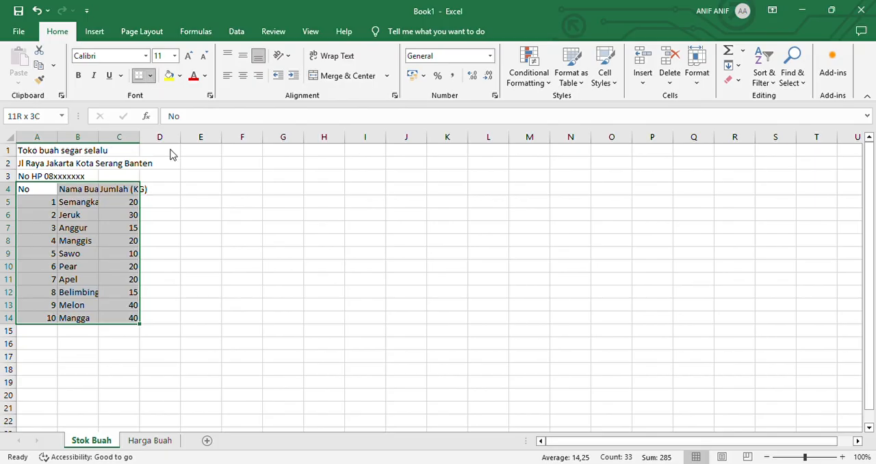
{"action": "left_click", "coordinate": [174, 193]}
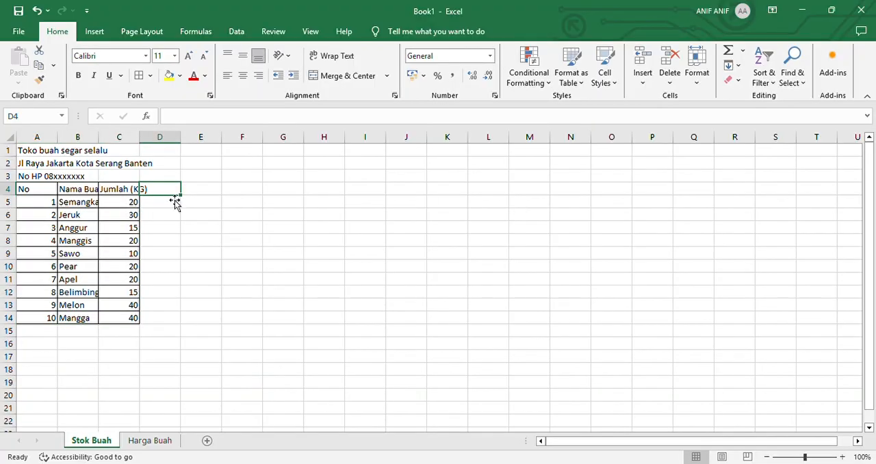
Merge and center each of the three shop heading lines in rows 1 to 3 across columns A to C
{"action": "left_click", "coordinate": [30, 154]}
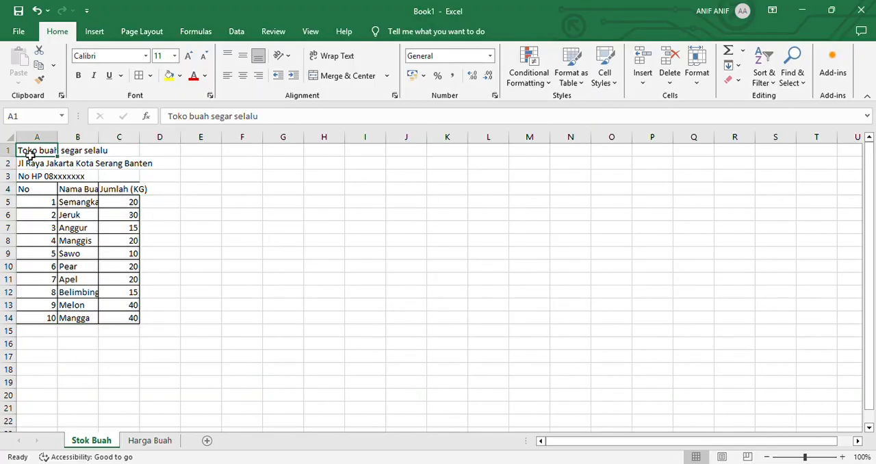
{"action": "key", "text": "shift+Right"}
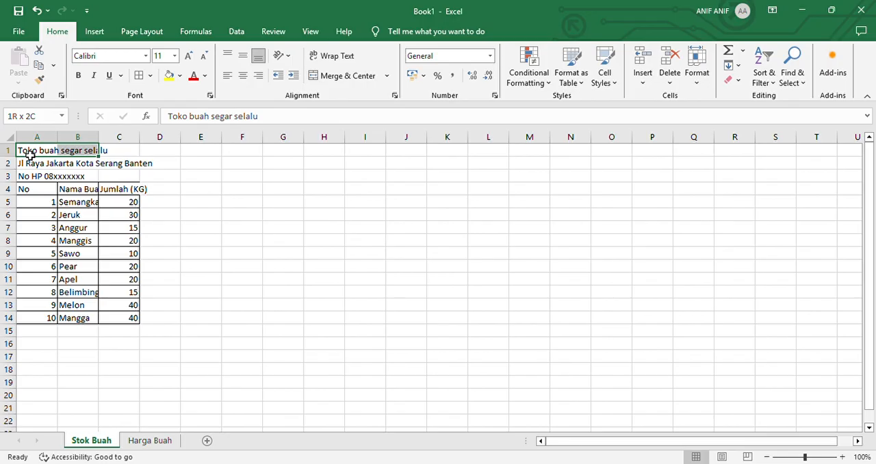
{"action": "key", "text": "shift+Right"}
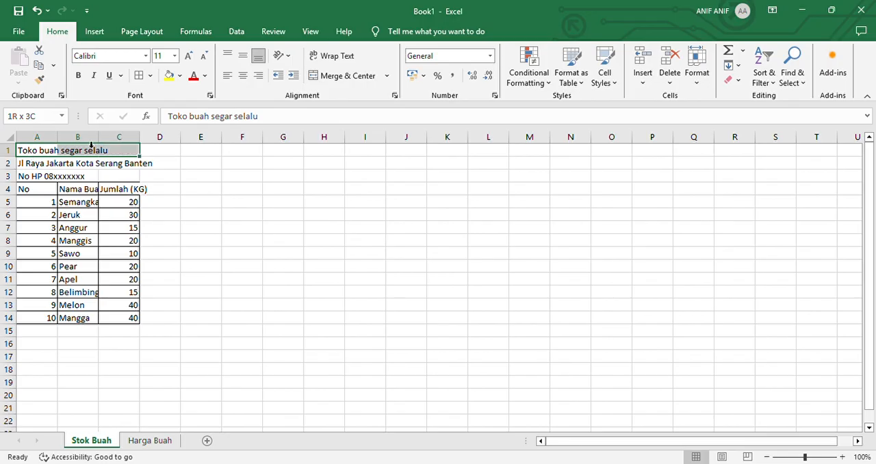
{"action": "left_click", "coordinate": [347, 75]}
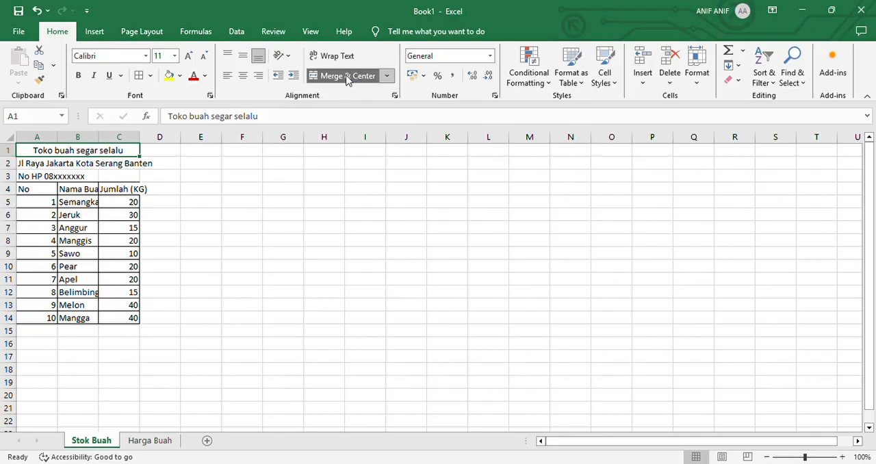
{"action": "left_click", "coordinate": [30, 167]}
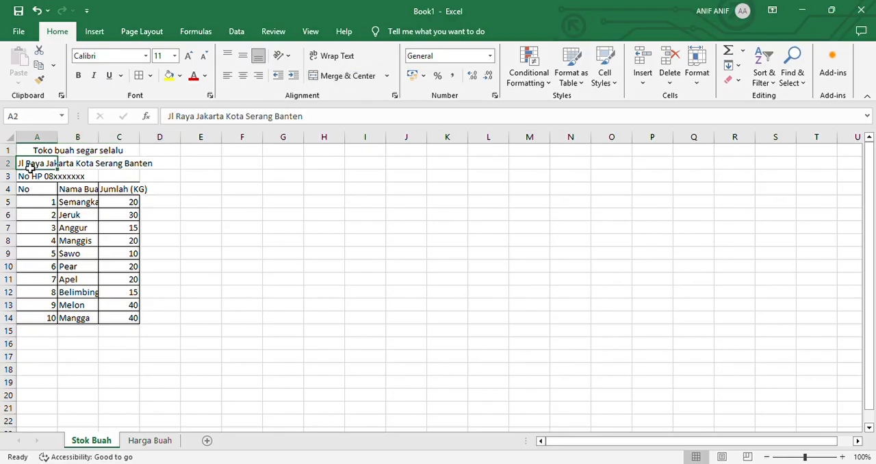
{"action": "key", "text": "shift+Right"}
{"action": "key", "text": "shift+Right"}
{"action": "left_click", "coordinate": [349, 78]}
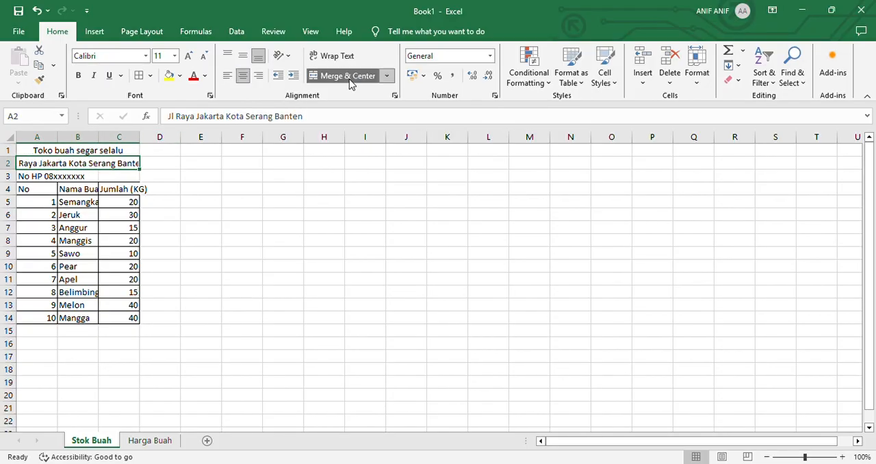
{"action": "key", "text": "Down"}
{"action": "key", "text": "shift+Right"}
{"action": "key", "text": "shift+Right"}
{"action": "left_click", "coordinate": [349, 78]}
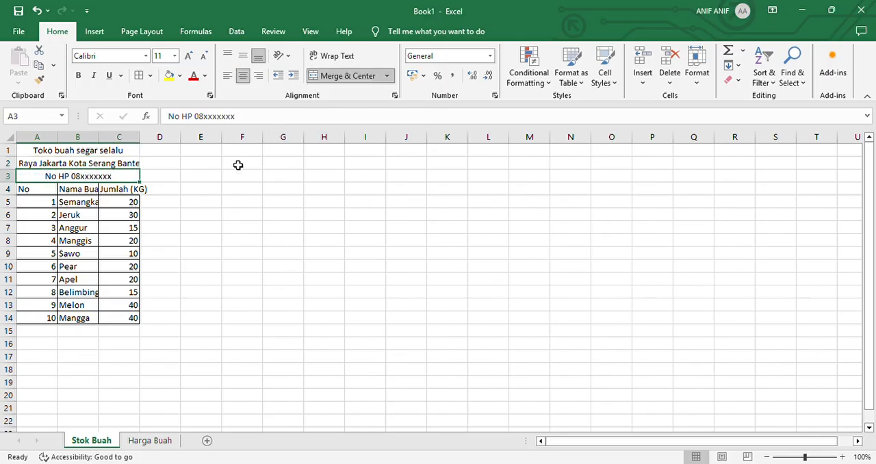
Make the shop heading lines and the table header row in cells A1 to C4 bold
{"action": "left_click", "coordinate": [117, 152]}
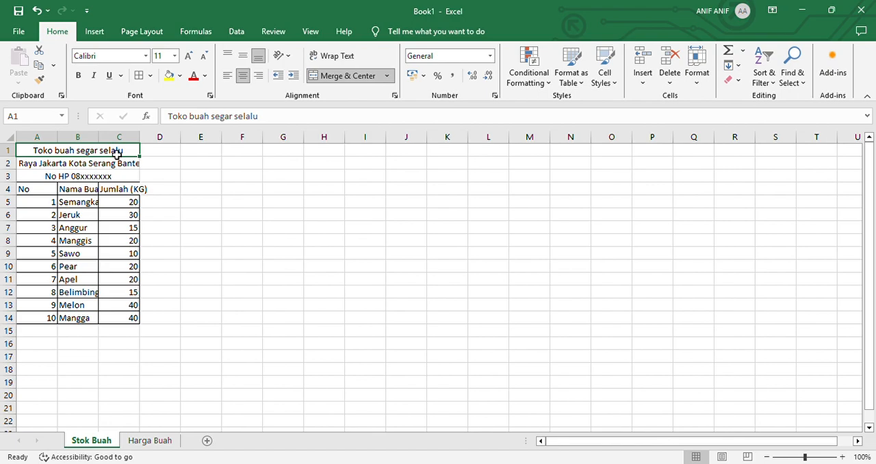
{"action": "left_click_drag", "start_coordinate": [117, 153], "coordinate": [117, 155]}
{"action": "key", "text": "shift+Down"}
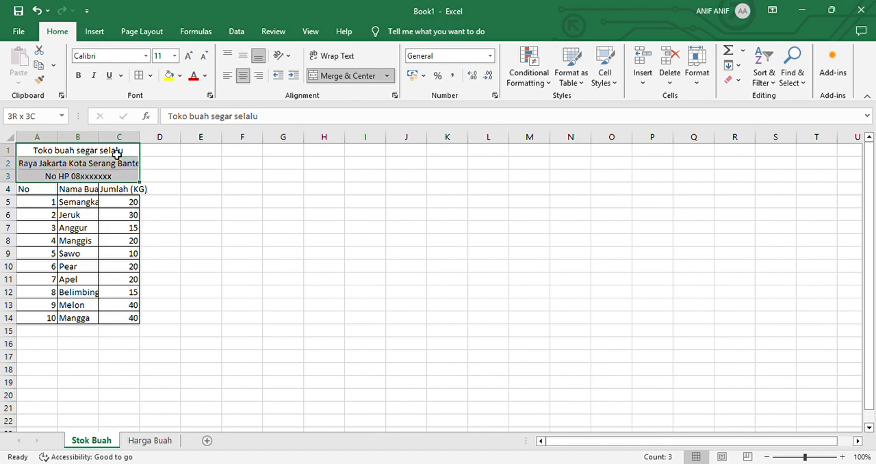
{"action": "key", "text": "shift+Down"}
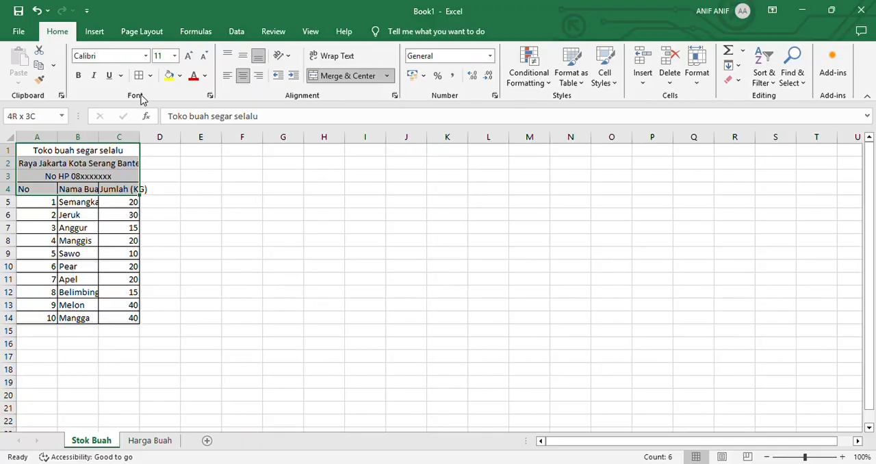
{"action": "left_click", "coordinate": [78, 77]}
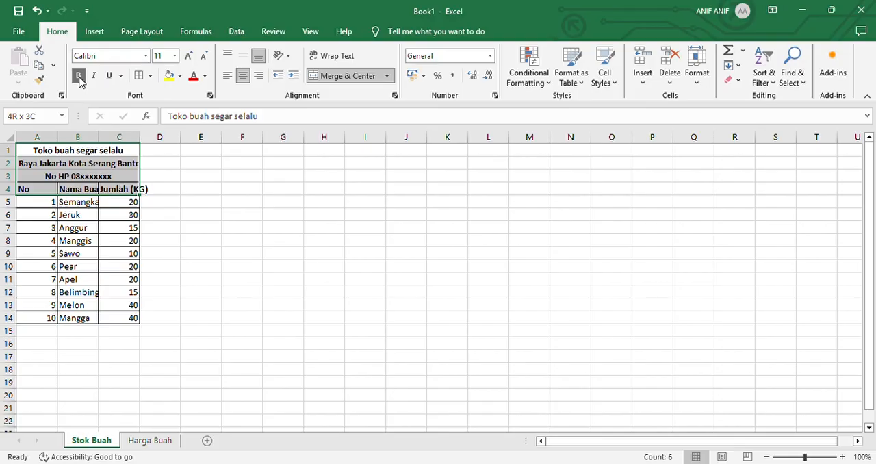
{"action": "left_click", "coordinate": [78, 77]}
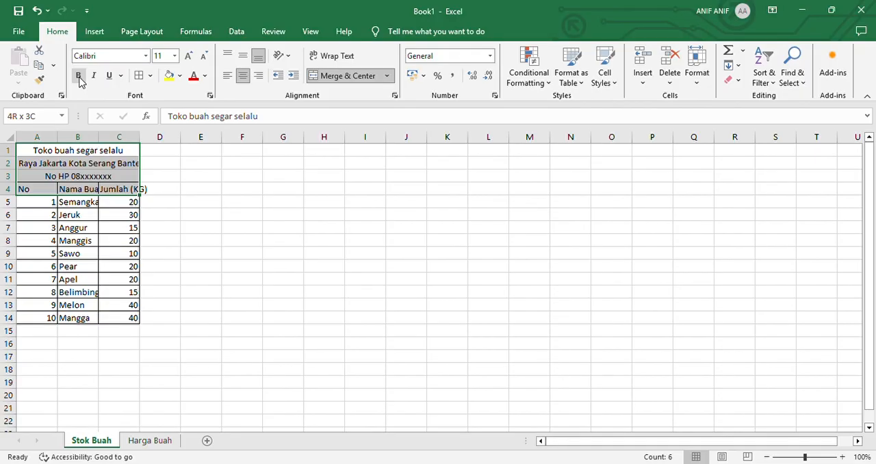
{"action": "left_click", "coordinate": [79, 76]}
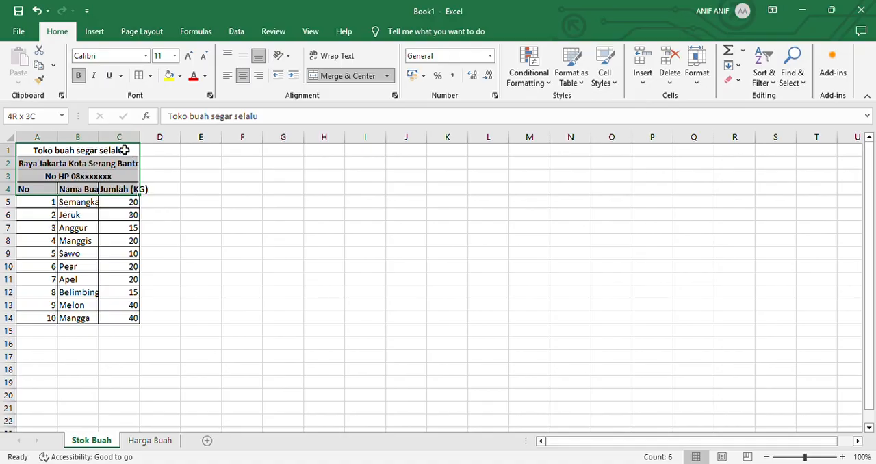
Widen column B until the fruit names fit, and autofit columns C and A to their contents
{"action": "left_click", "coordinate": [158, 177]}
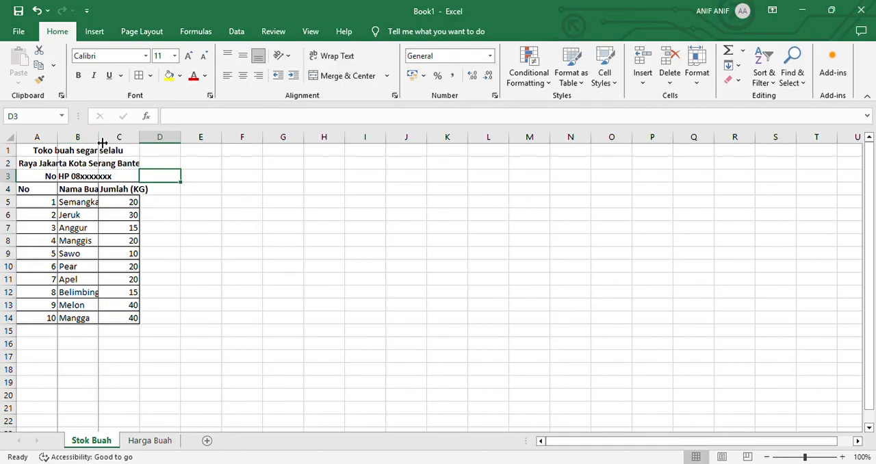
{"action": "left_click_drag", "start_coordinate": [102, 141], "coordinate": [122, 139]}
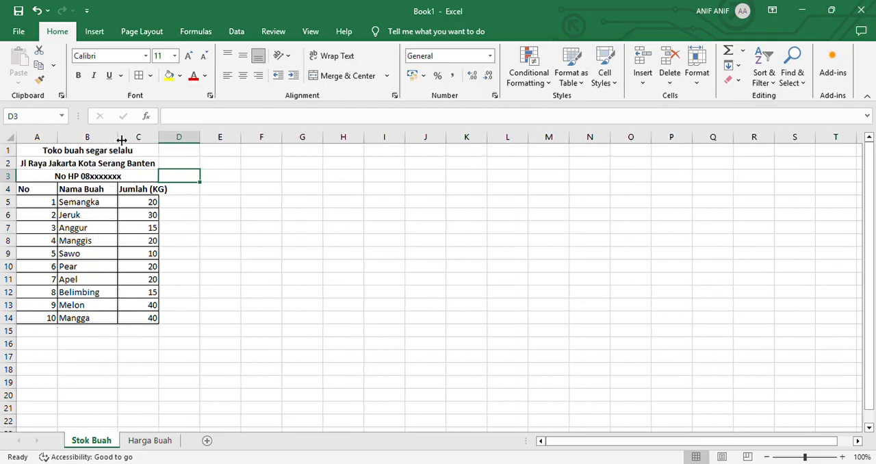
{"action": "double_click", "coordinate": [163, 143]}
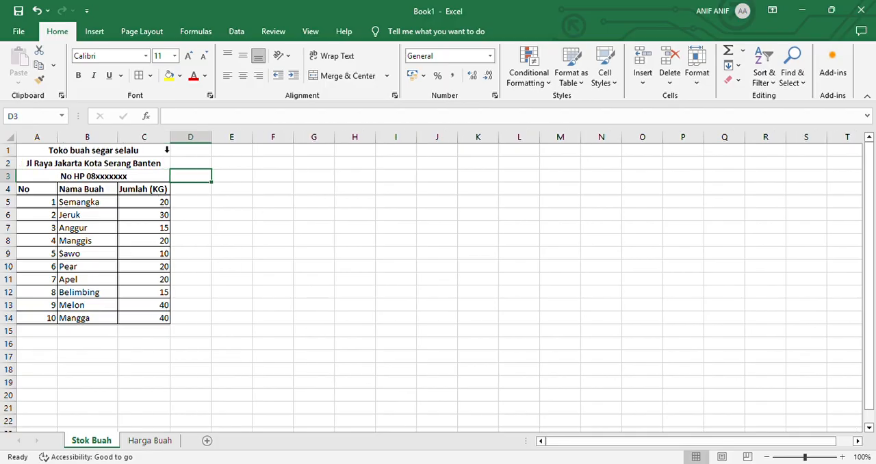
{"action": "double_click", "coordinate": [58, 143]}
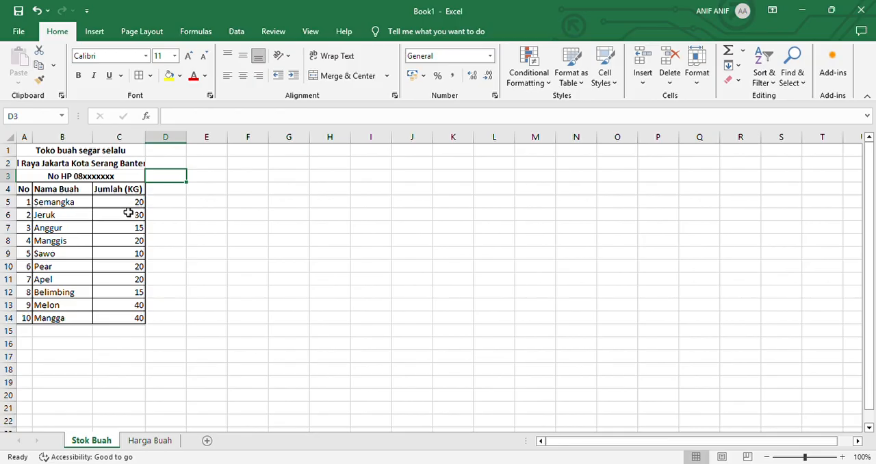
Center the contents of the Jumlah (KG) column and widen that column until the shop address heading fits in full
{"action": "left_click", "coordinate": [140, 139]}
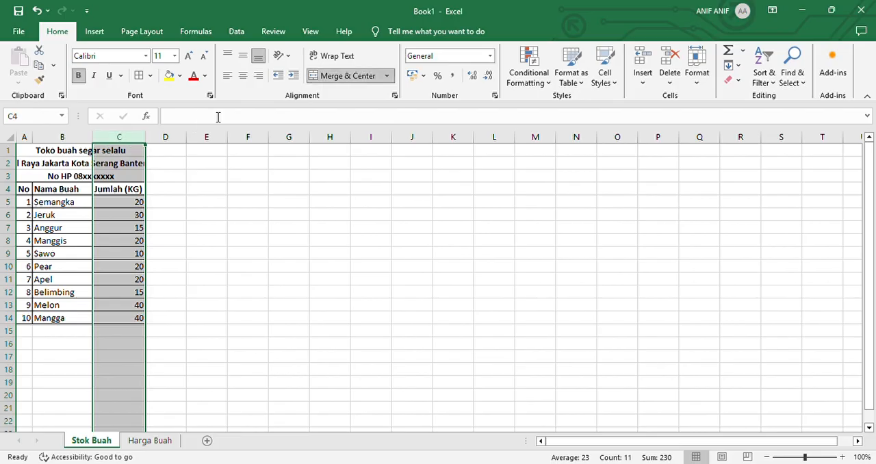
{"action": "left_click", "coordinate": [244, 76]}
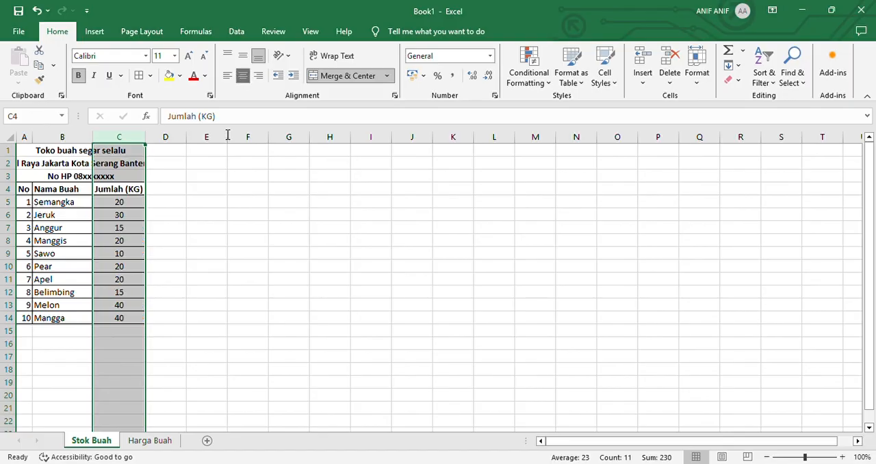
{"action": "left_click", "coordinate": [165, 229]}
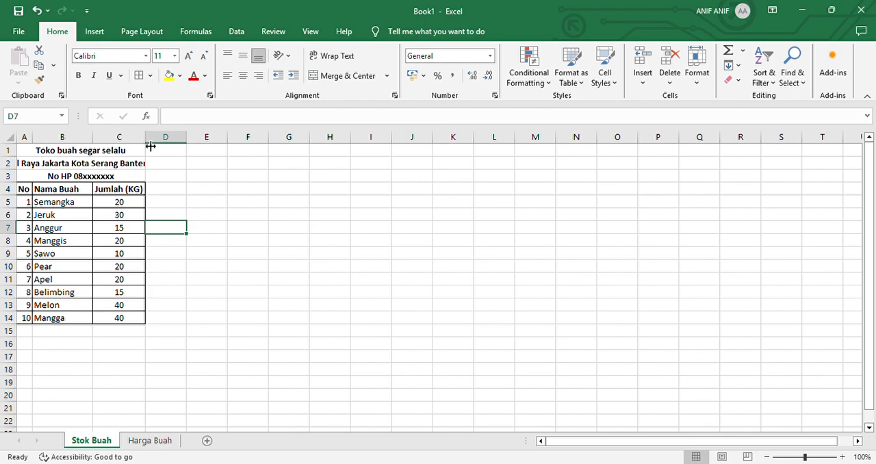
{"action": "left_click_drag", "start_coordinate": [150, 145], "coordinate": [191, 139]}
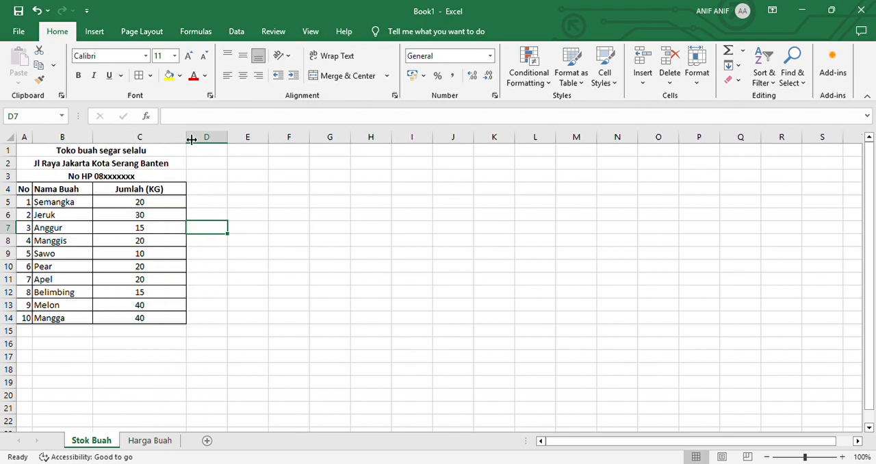
{"action": "left_click", "coordinate": [265, 244]}
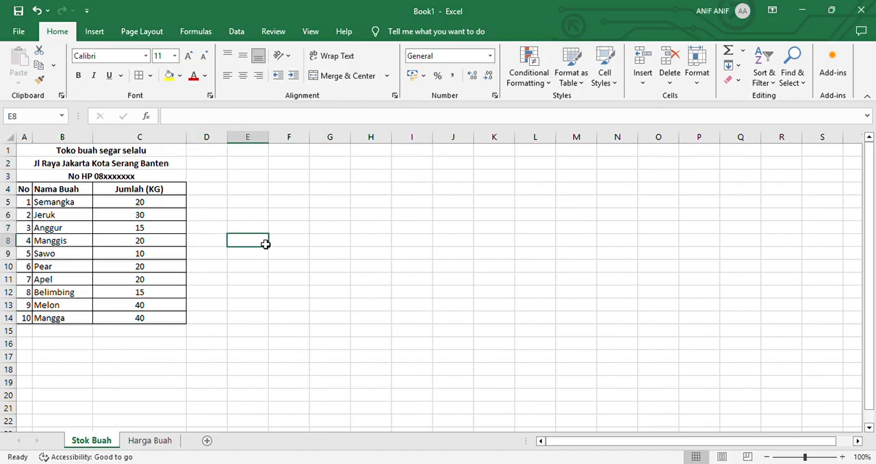